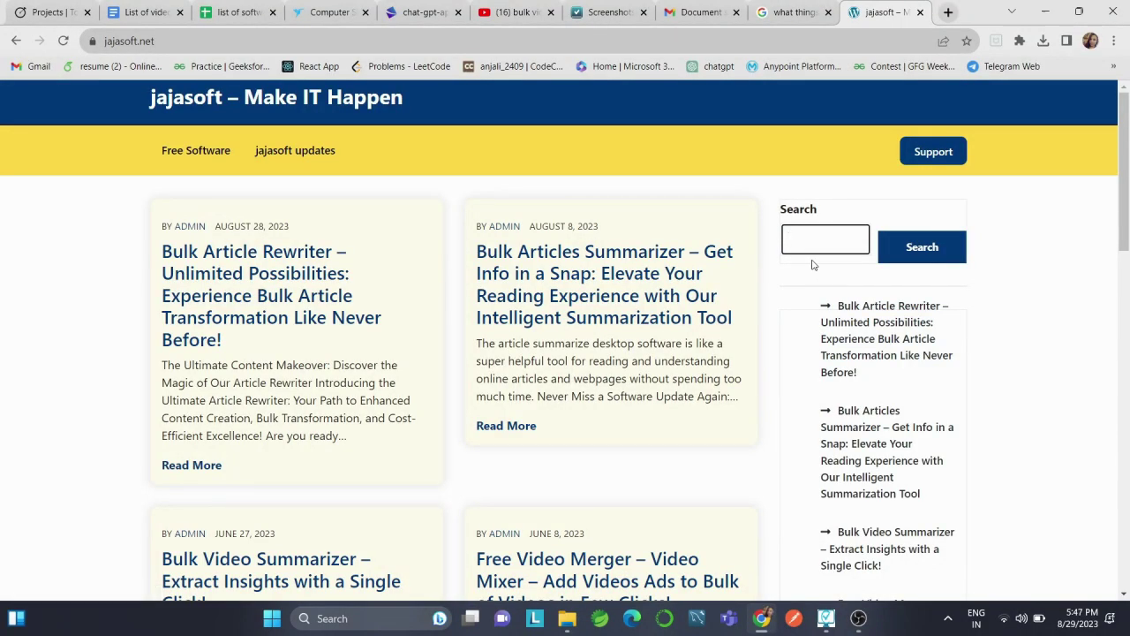
# - Search jajasoft.net for 'bulk video' and close the unrelated Google search tab
pyautogui.write('bulk video')
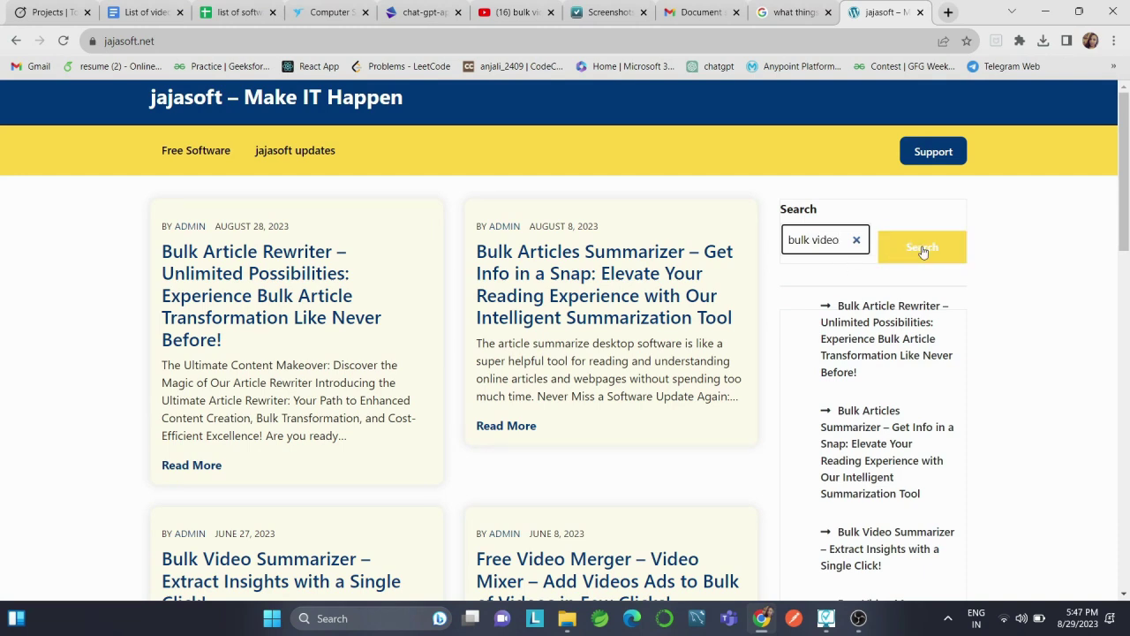
pyautogui.click(923, 252)
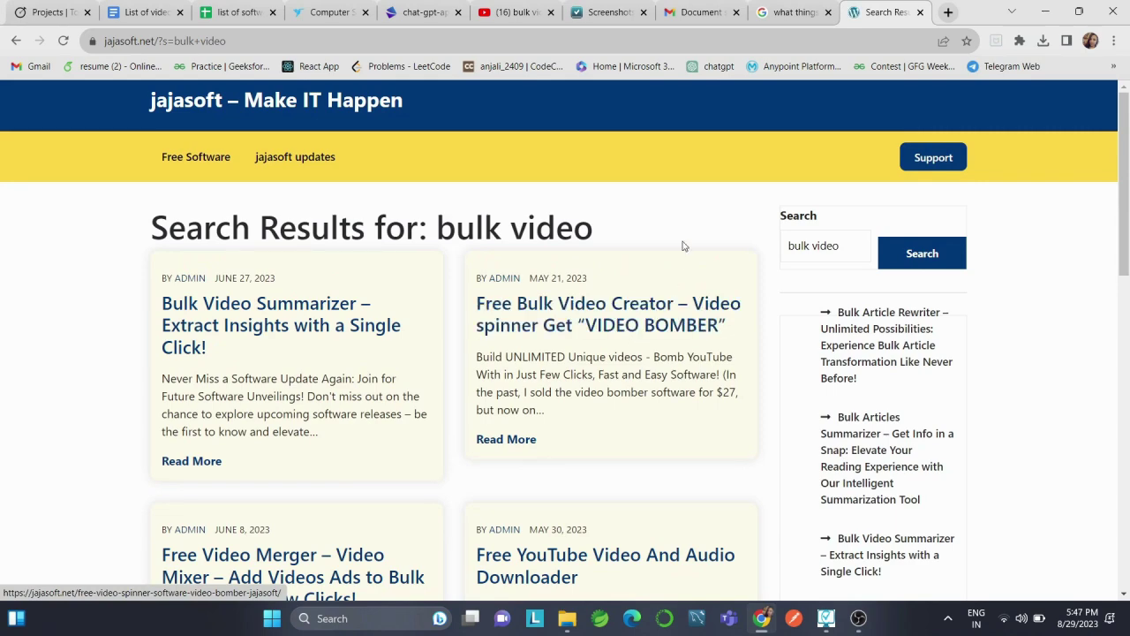
pyautogui.hotkey('alt', 'Left')
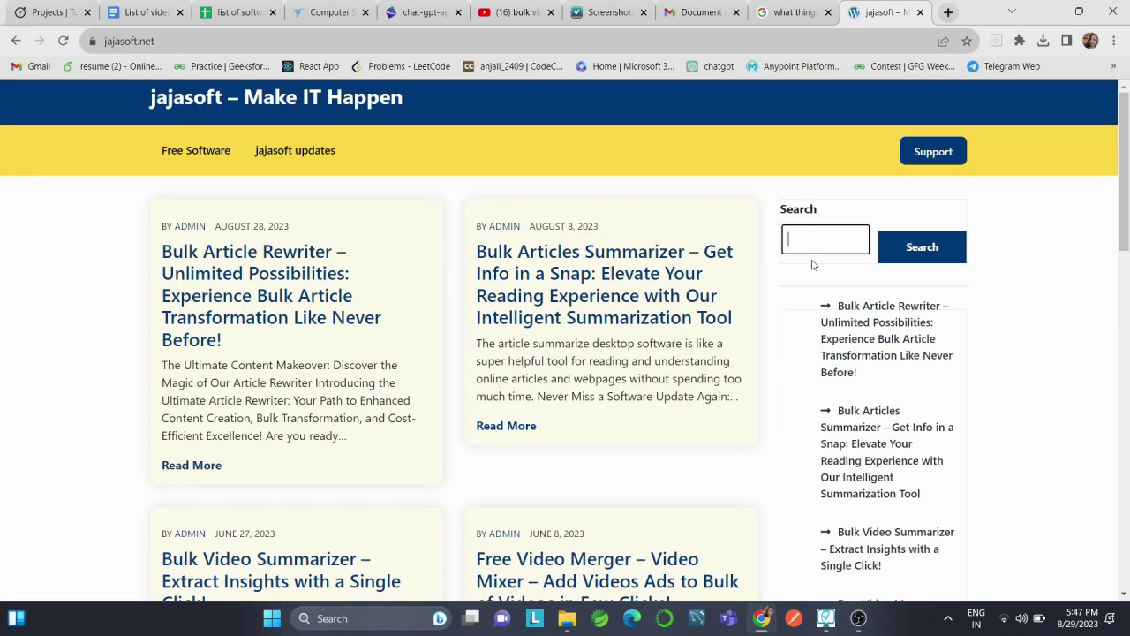
pyautogui.write('bulk video')
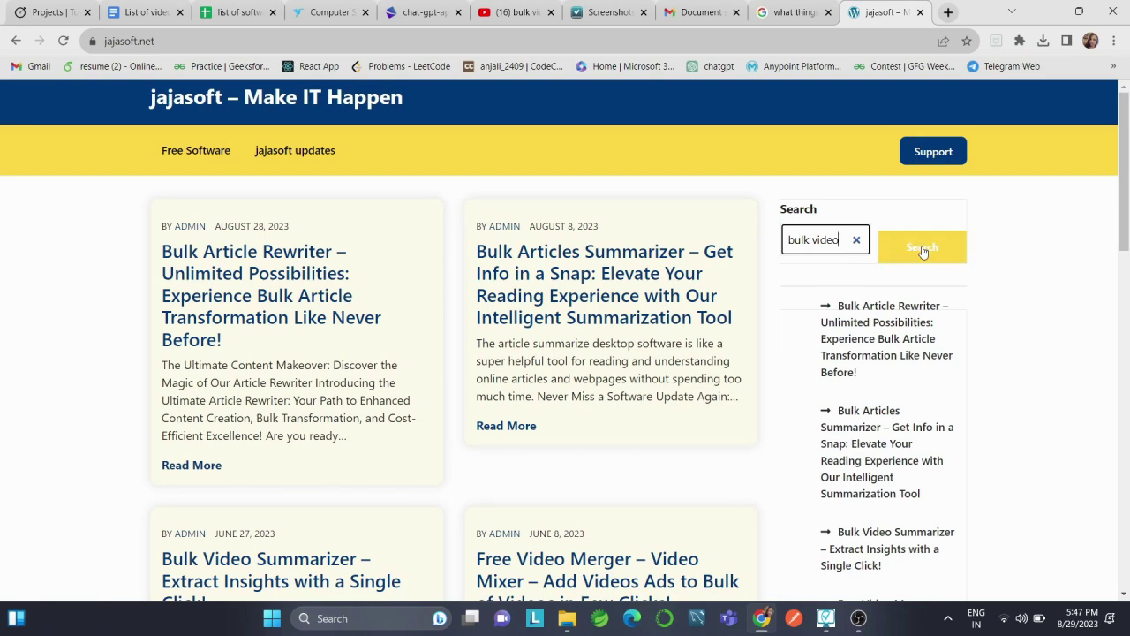
pyautogui.click(923, 252)
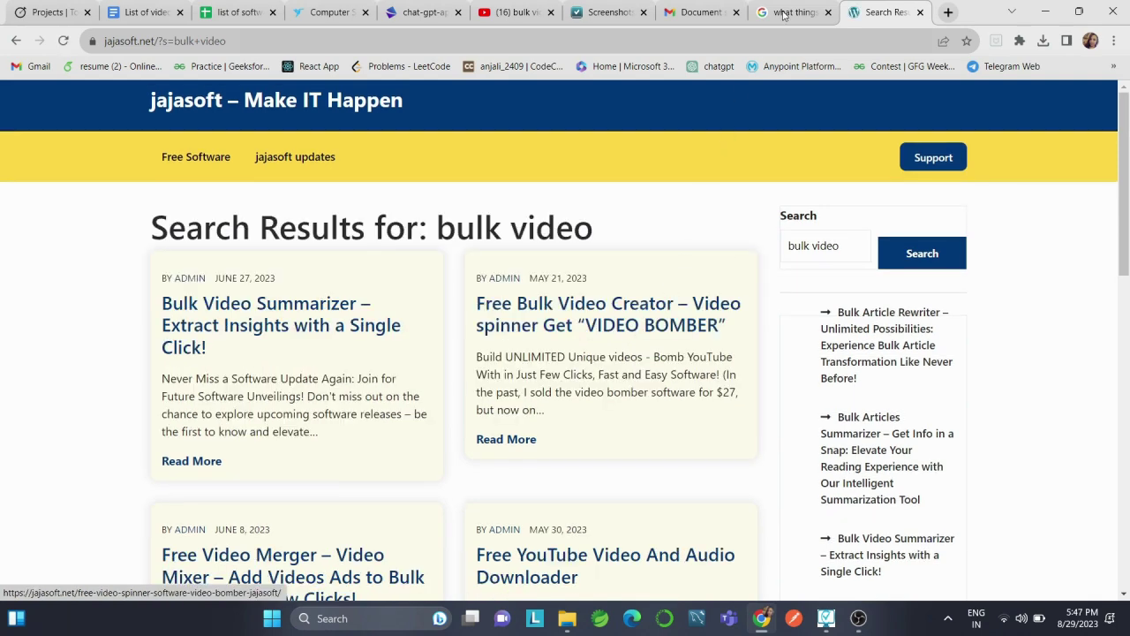
pyautogui.click(827, 12)
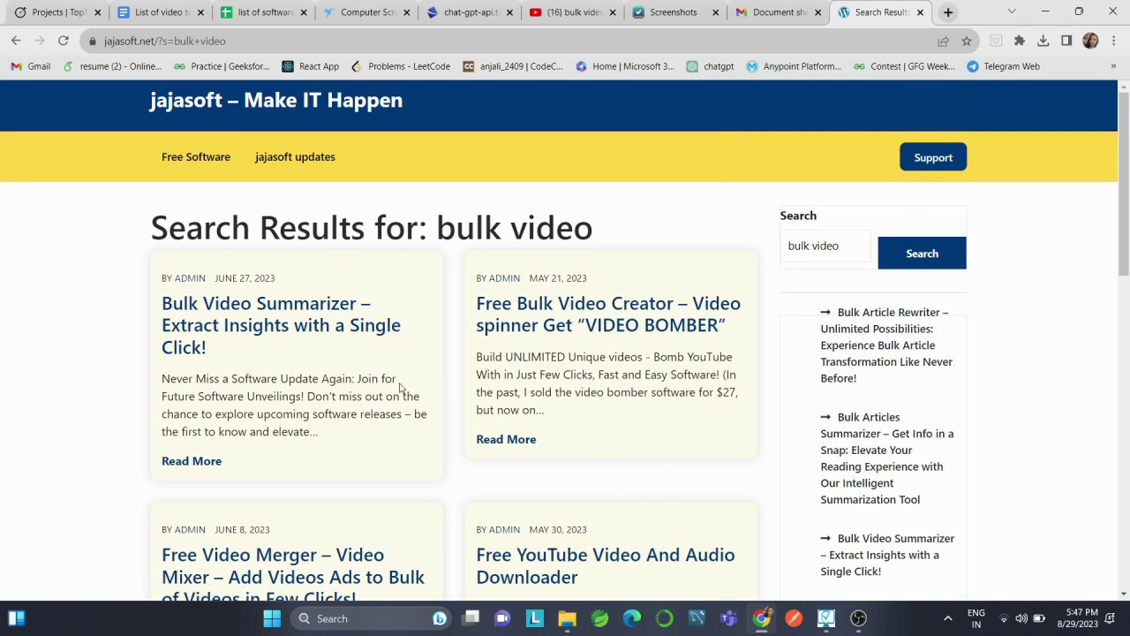
# - Open the Bulk Video Summarizer result and scroll down to its 'Use Free Chrome extension' link
pyautogui.click(259, 329)
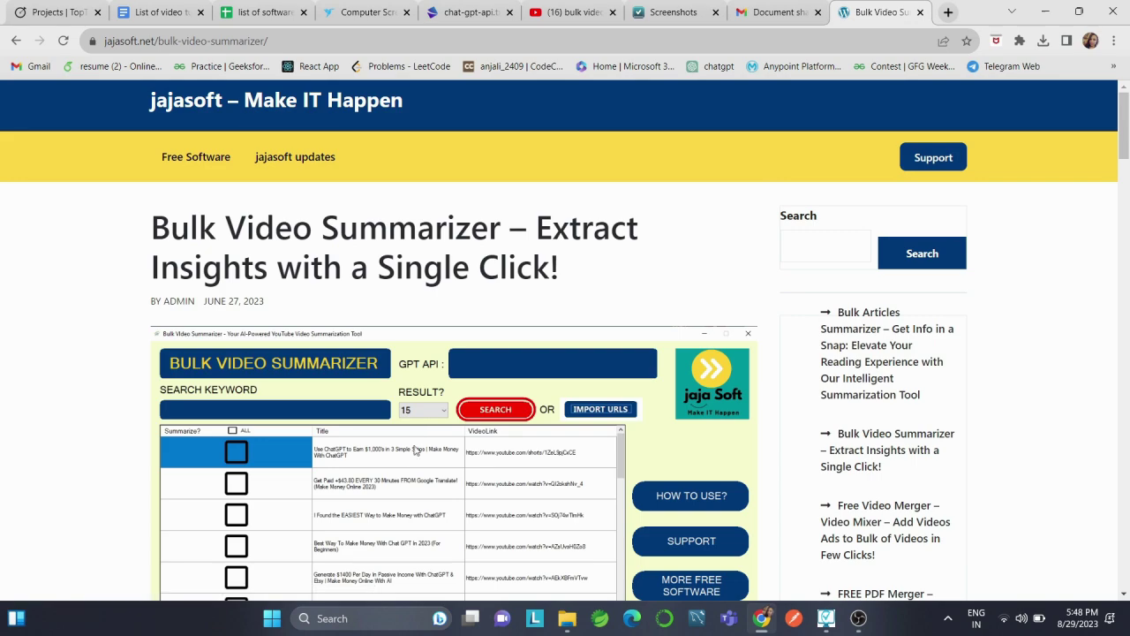
pyautogui.scroll(-2, 456, 543)
pyautogui.scroll(-5, 456, 543)
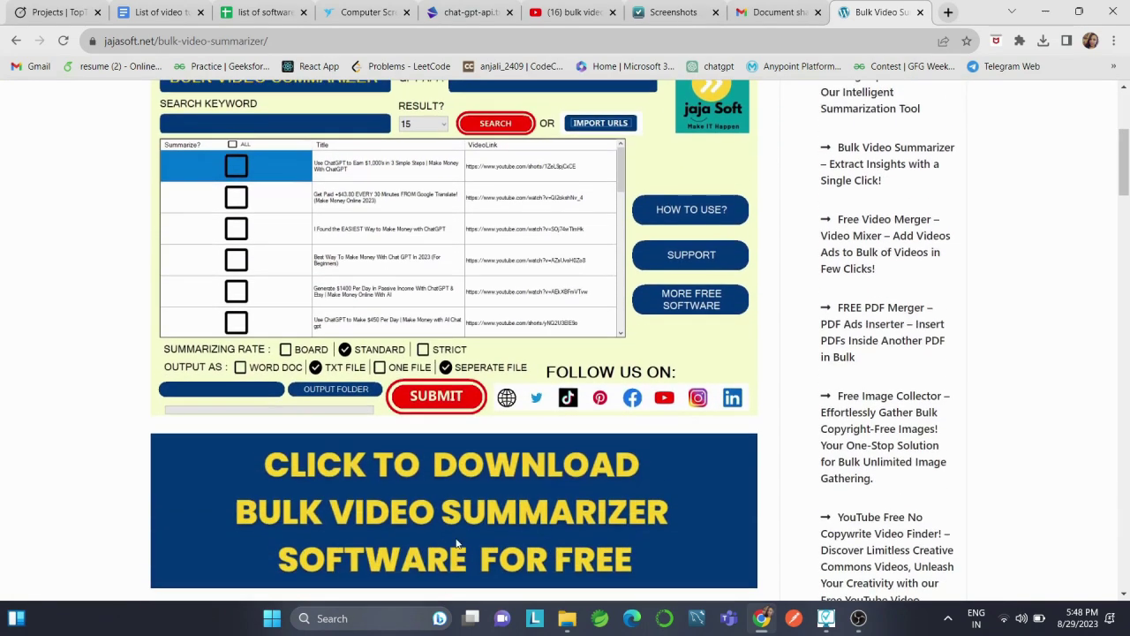
pyautogui.scroll(-5, 456, 538)
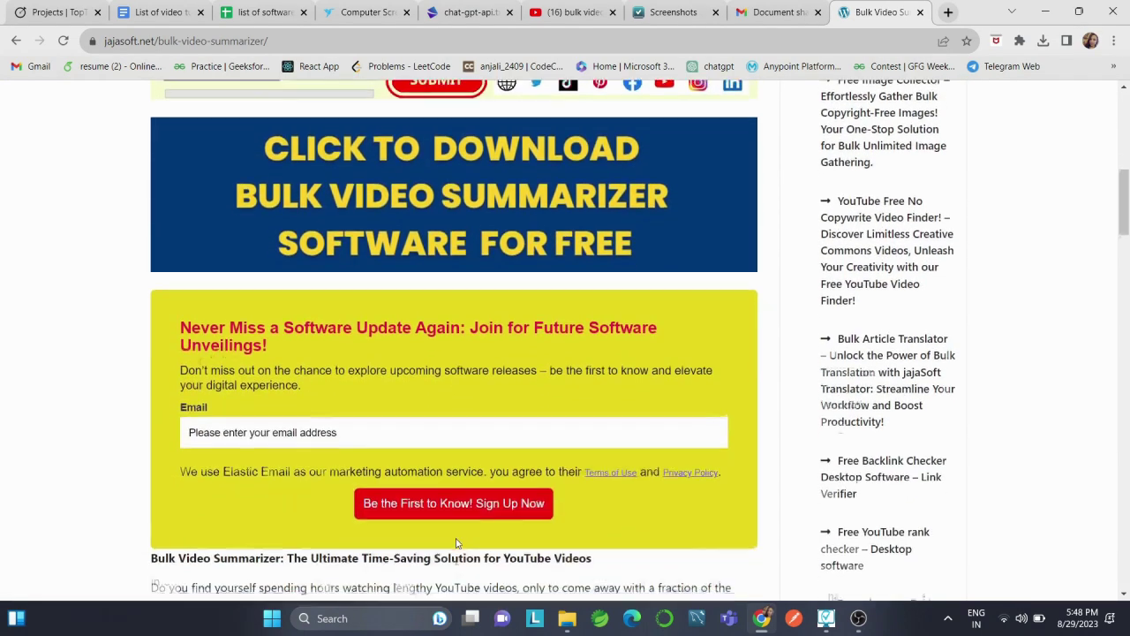
pyautogui.scroll(-4, 457, 539)
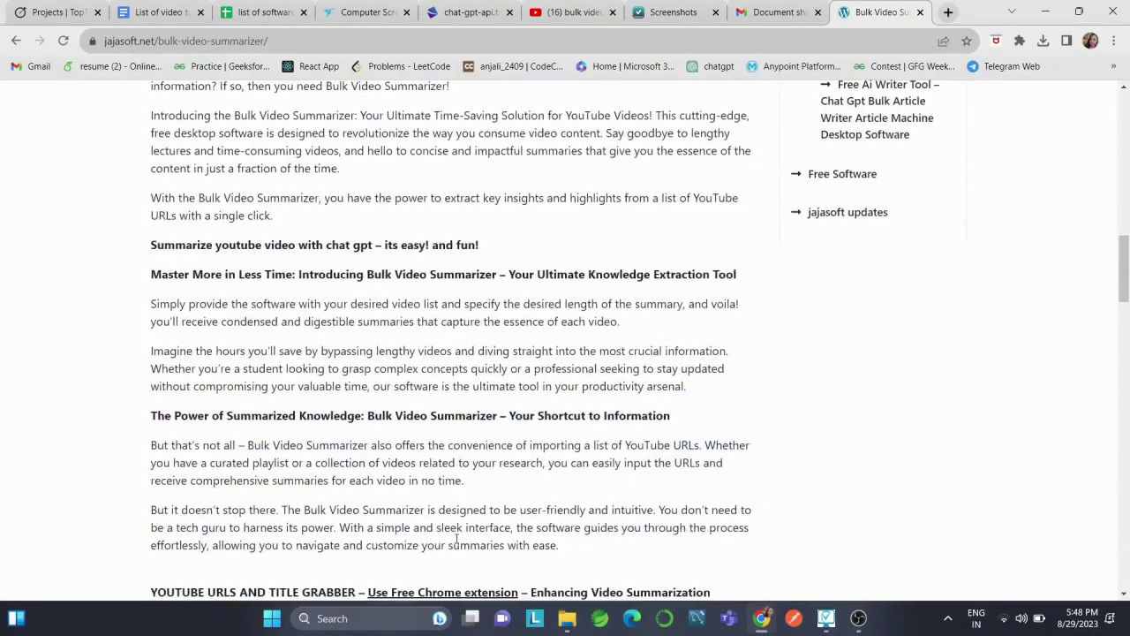
pyautogui.scroll(-1, 456, 539)
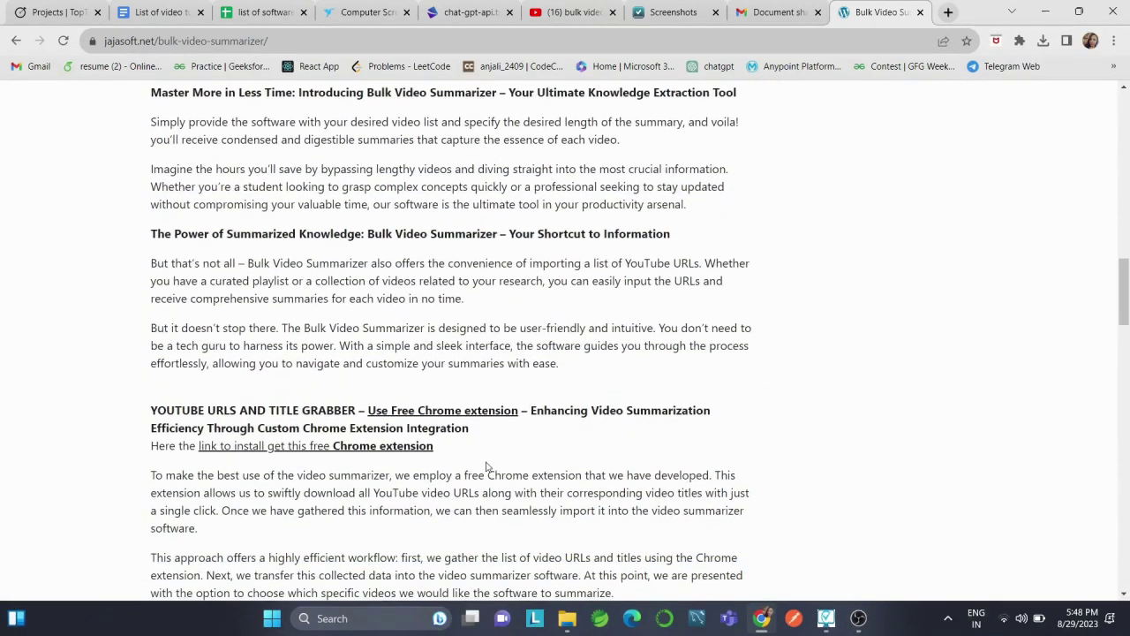
# - Add the YouTube URL Grabber Plus extension to Chrome, then go back to the article
pyautogui.click(473, 413)
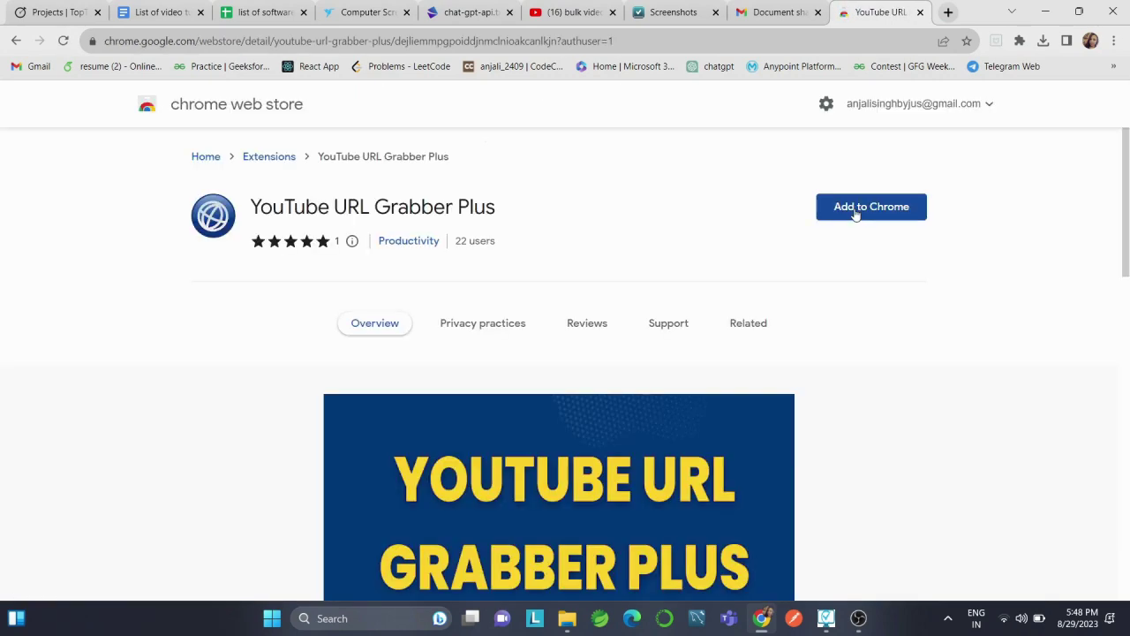
pyautogui.click(854, 210)
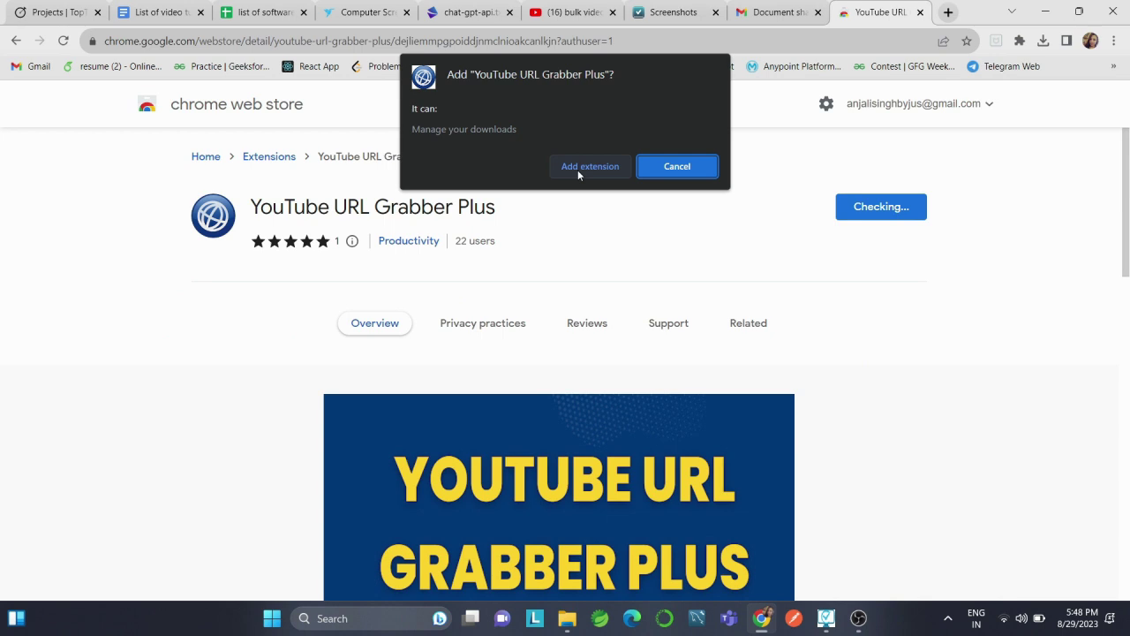
pyautogui.click(577, 169)
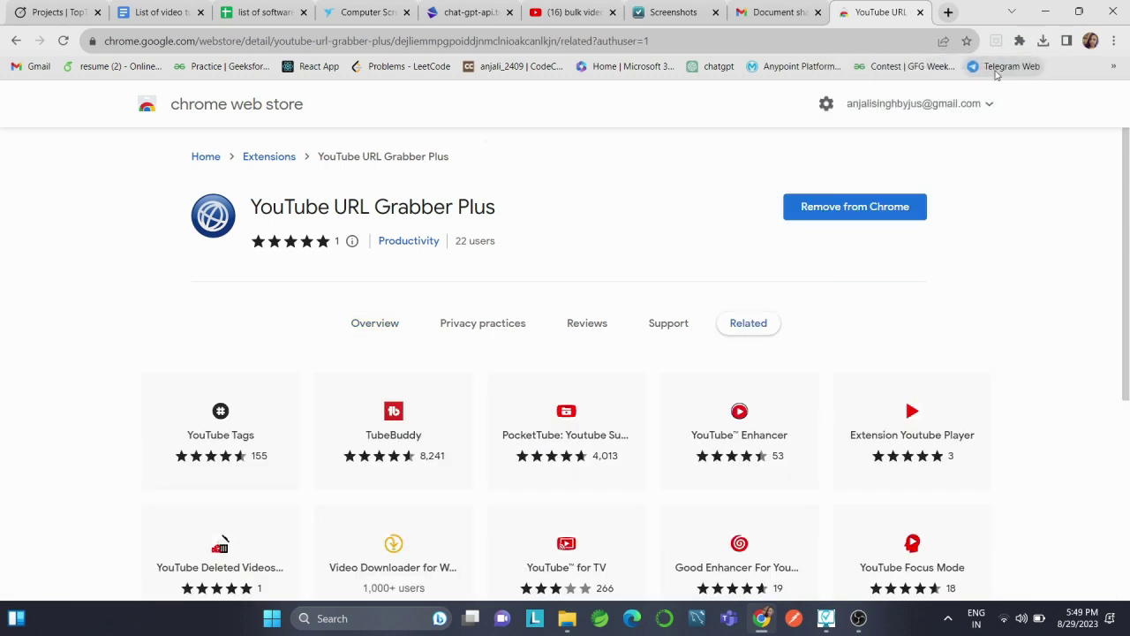
pyautogui.hotkey('alt', 'Left')
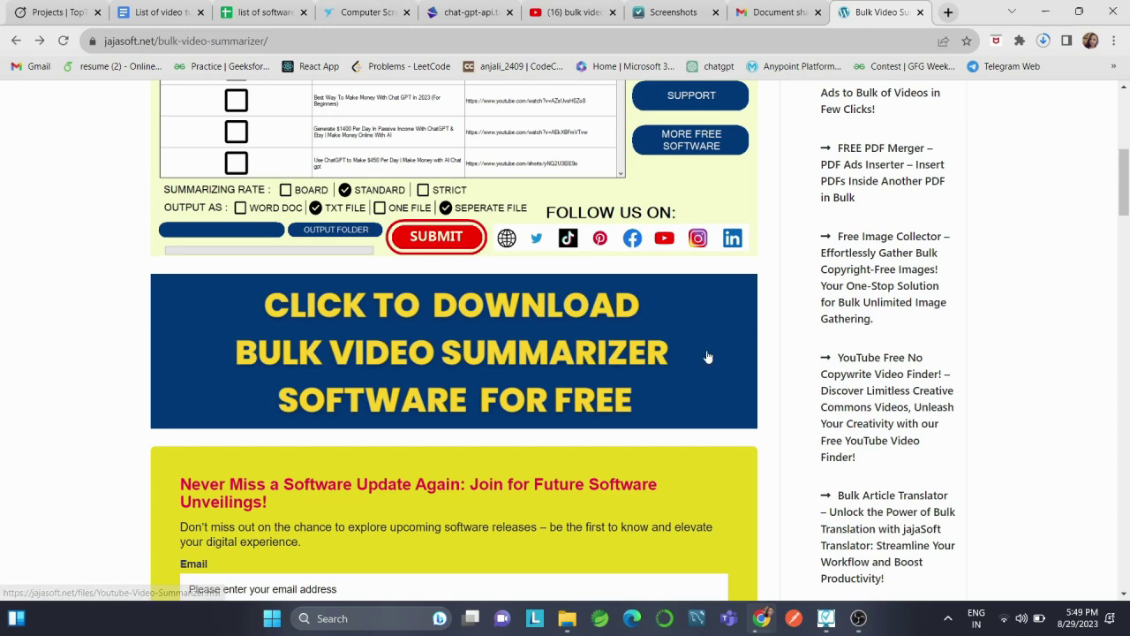
# - Download Youtube-Video-Summarizer.msi and open it to start the setup wizard
pyautogui.scroll(3, 707, 355)
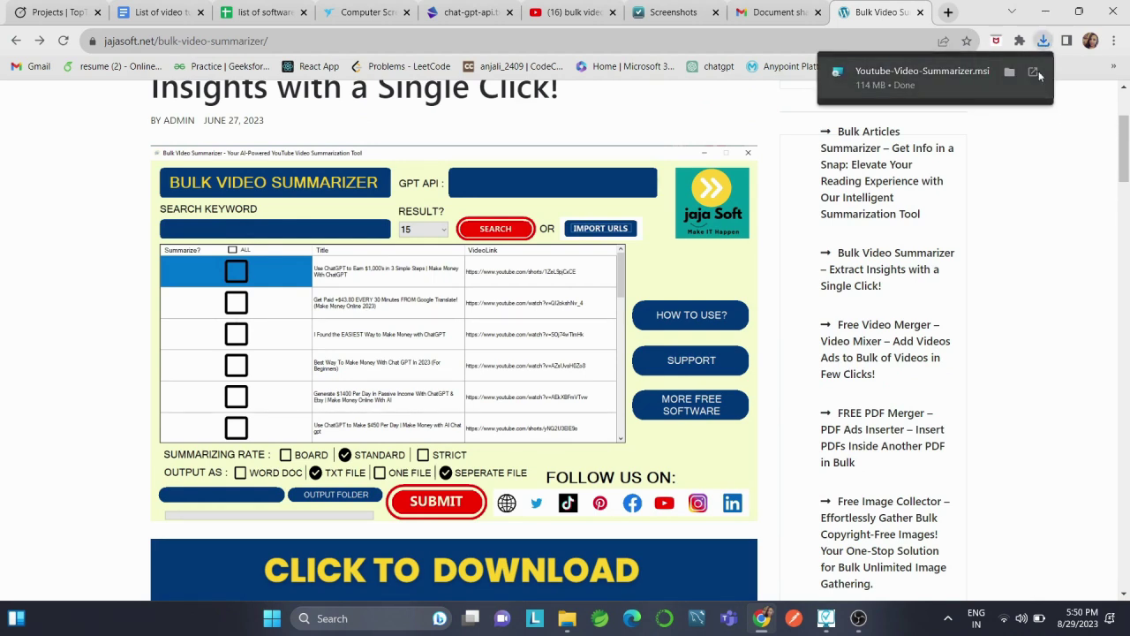
pyautogui.click(1034, 74)
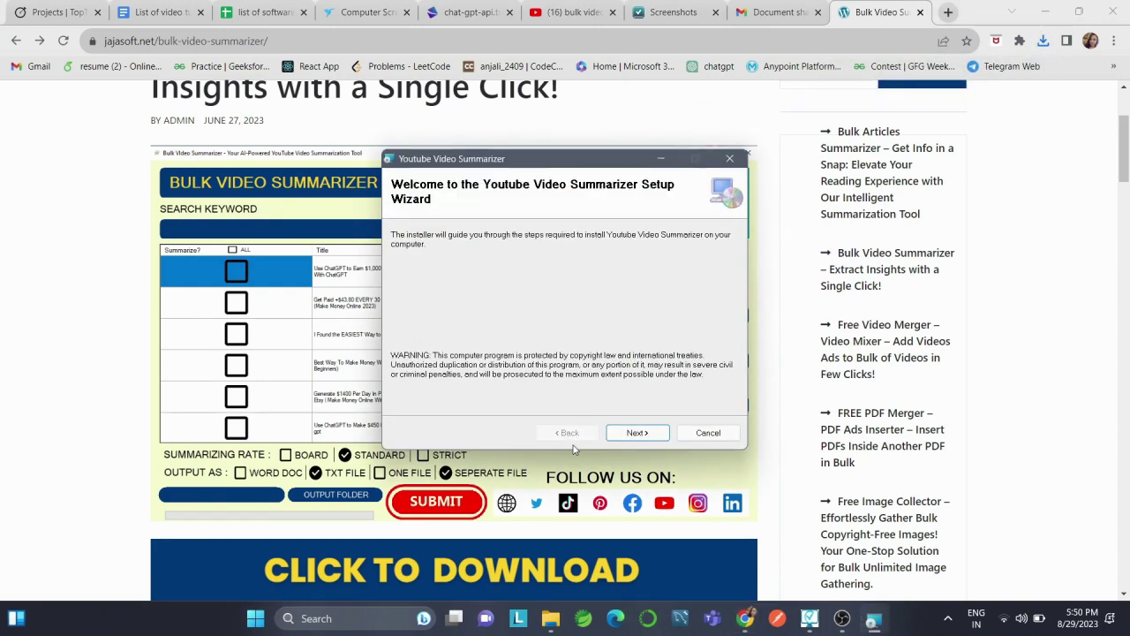
# - Run the Youtube Video Summarizer setup wizard through to installation and close it
pyautogui.click(639, 432)
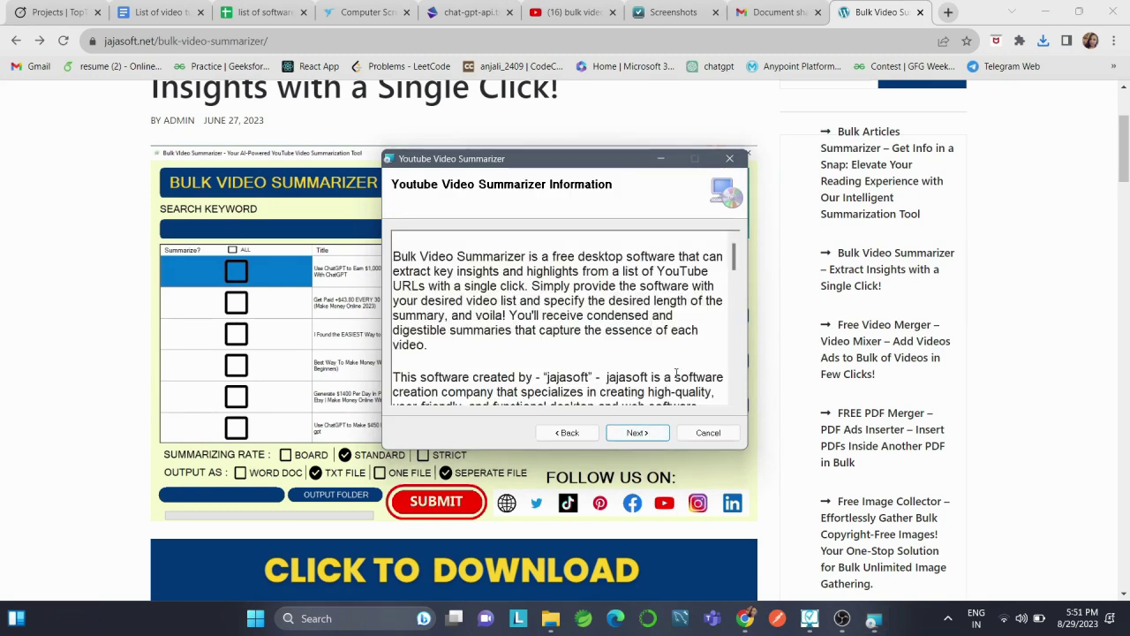
pyautogui.scroll(-5, 676, 375)
pyautogui.scroll(-6, 677, 375)
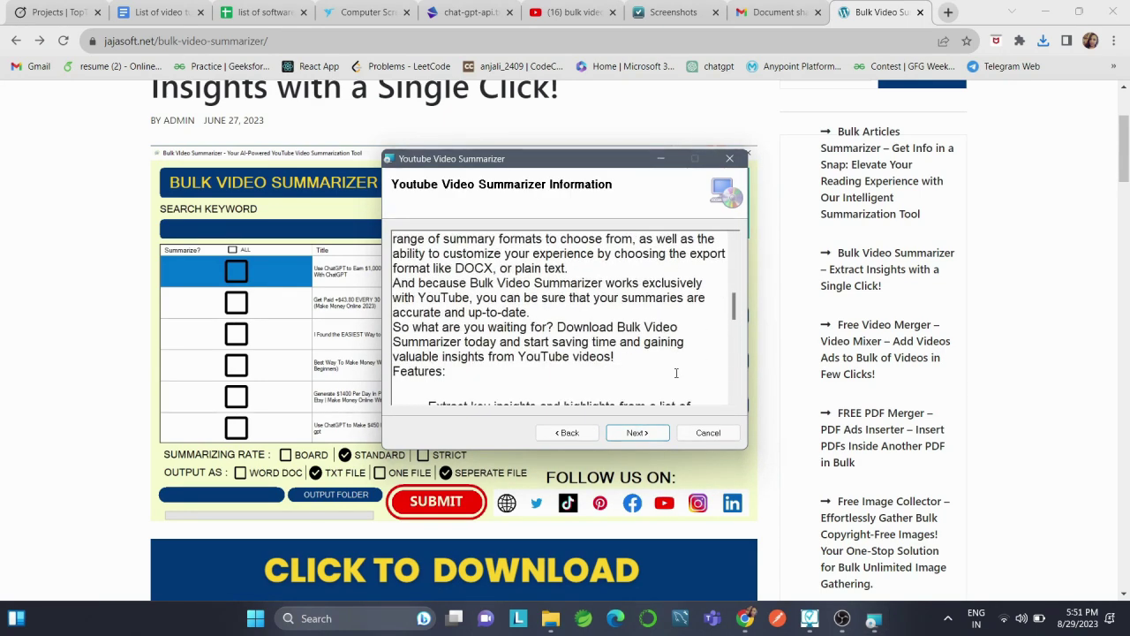
pyautogui.scroll(-5, 676, 373)
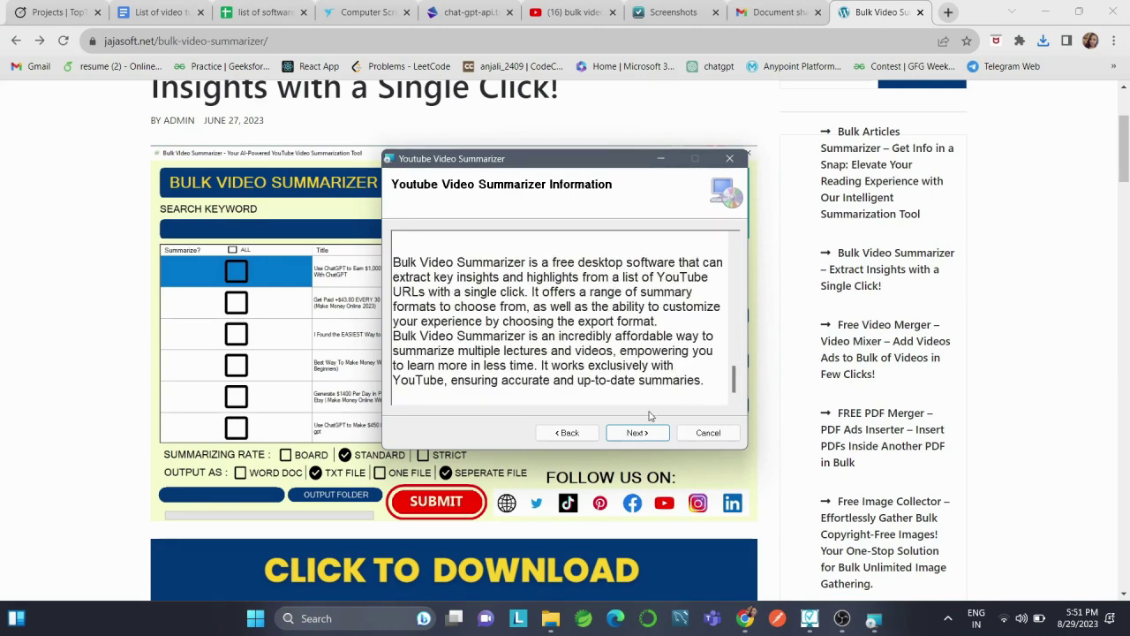
pyautogui.click(640, 433)
pyautogui.click(637, 433)
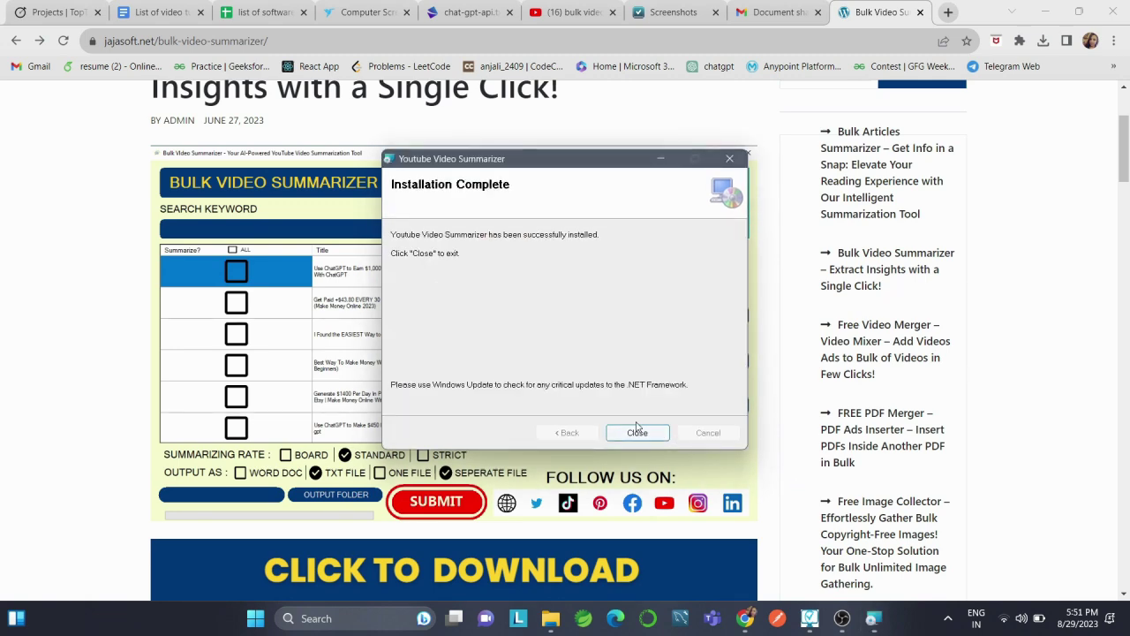
pyautogui.click(636, 432)
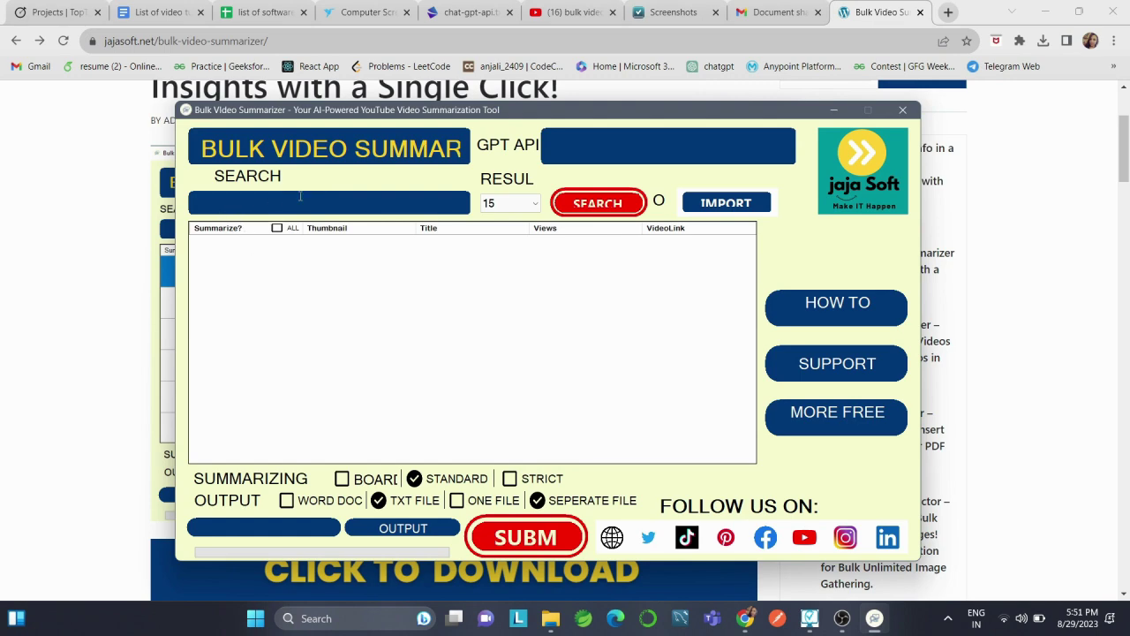
# - Open youtube.com in a new browser tab
pyautogui.click(948, 13)
pyautogui.write('you')
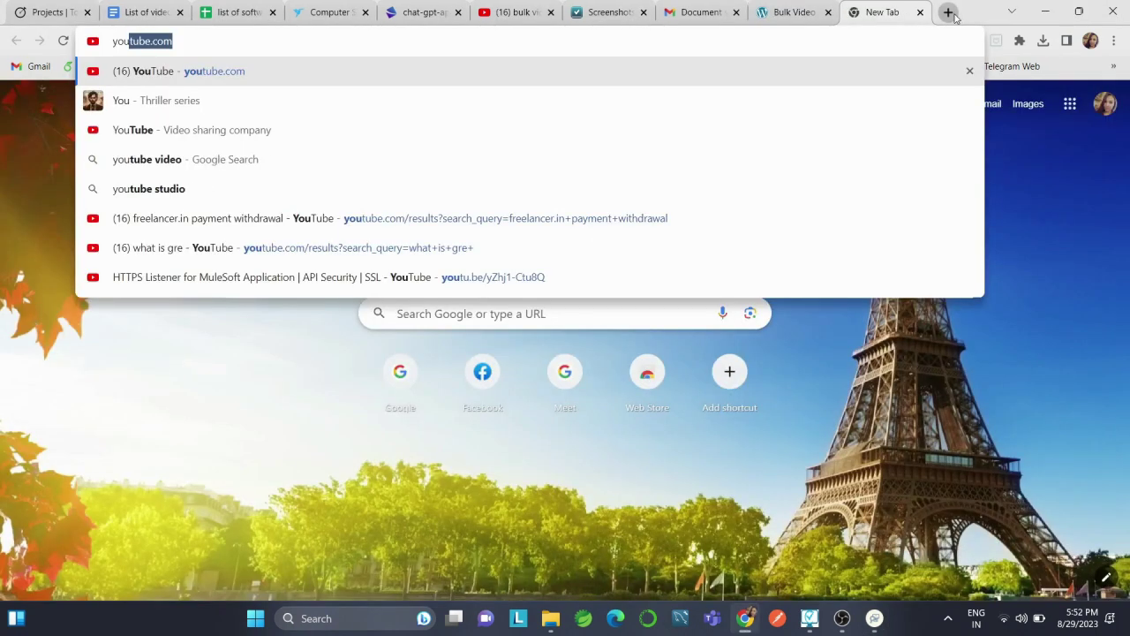
pyautogui.press('Return')
# - Search YouTube for 'email writing' and scroll through the video results
pyautogui.click(366, 91)
pyautogui.write('e')
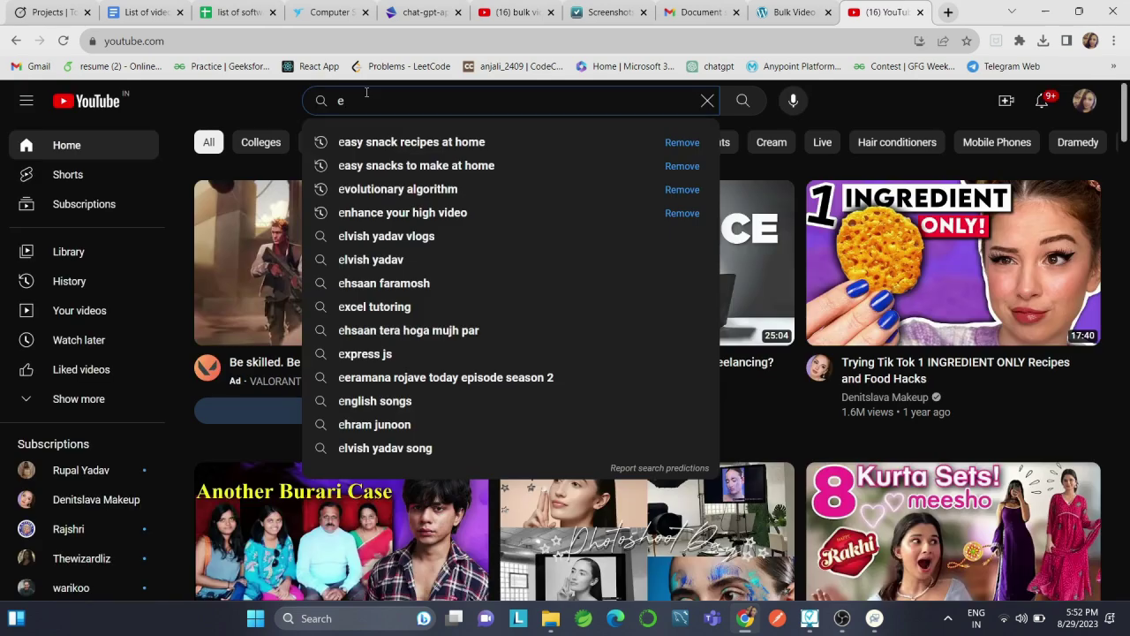
pyautogui.write('mail writing')
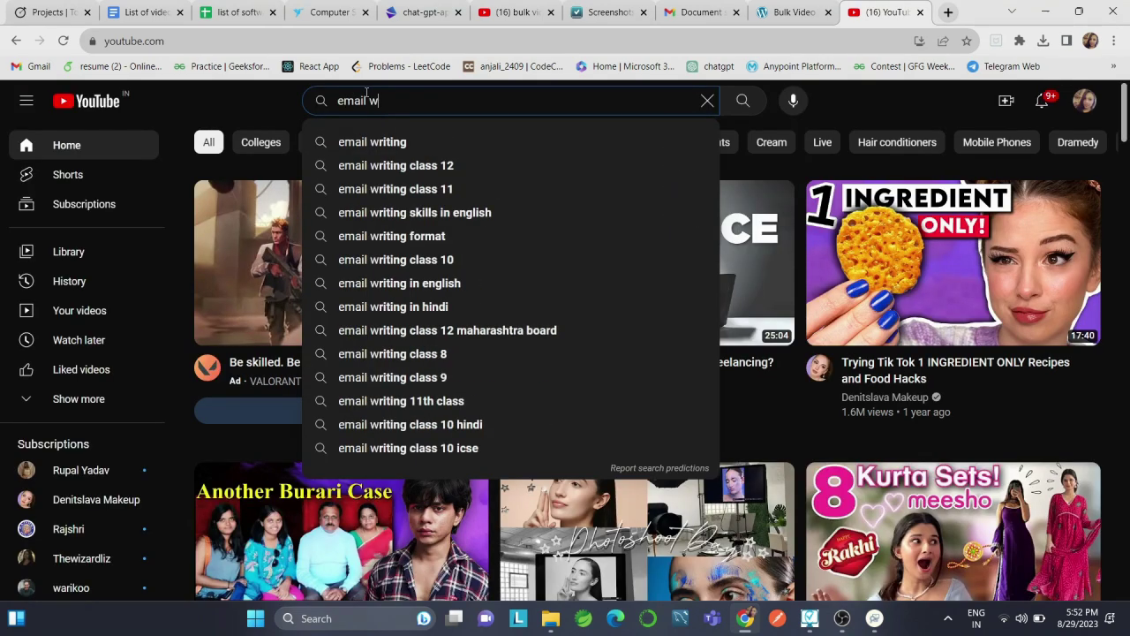
pyautogui.press('Return')
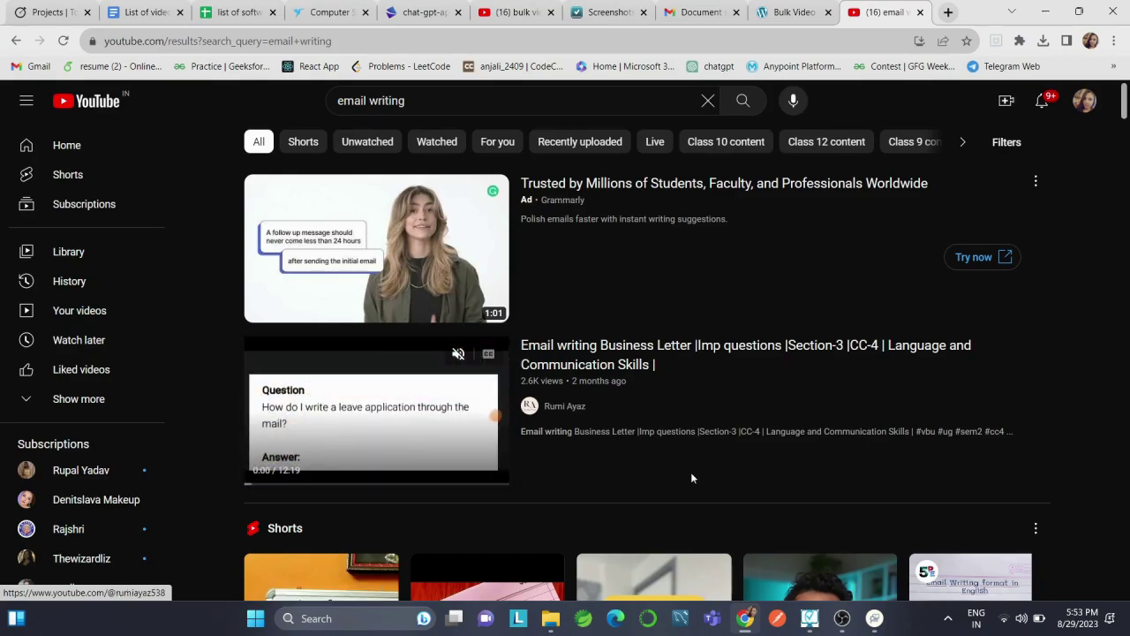
pyautogui.scroll(-5, 779, 456)
pyautogui.scroll(-12, 779, 458)
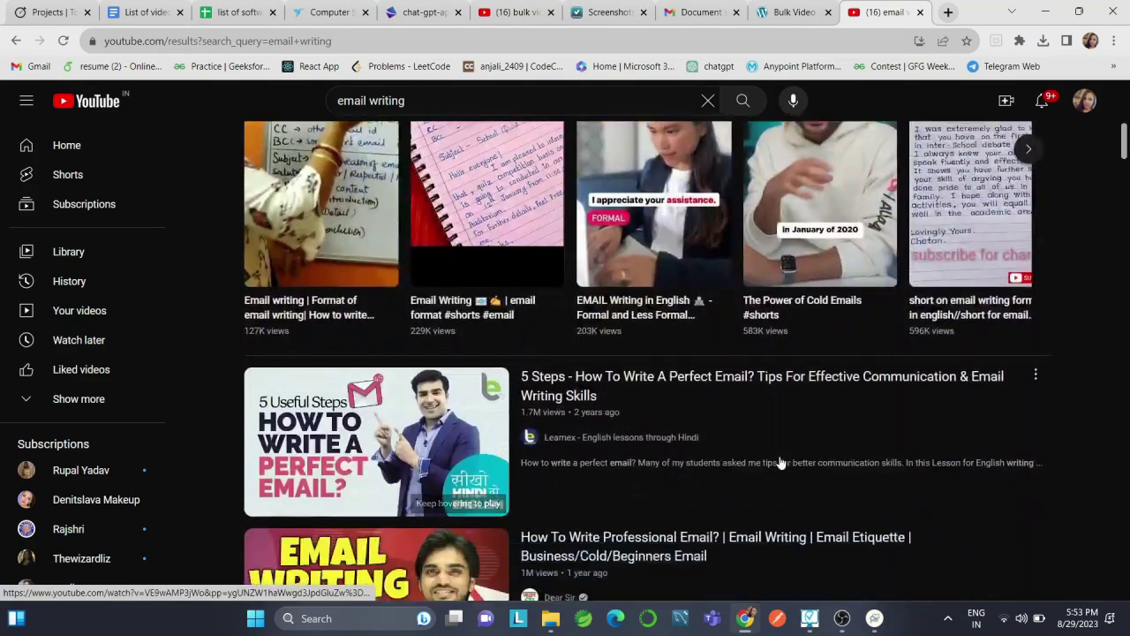
pyautogui.scroll(-10, 779, 460)
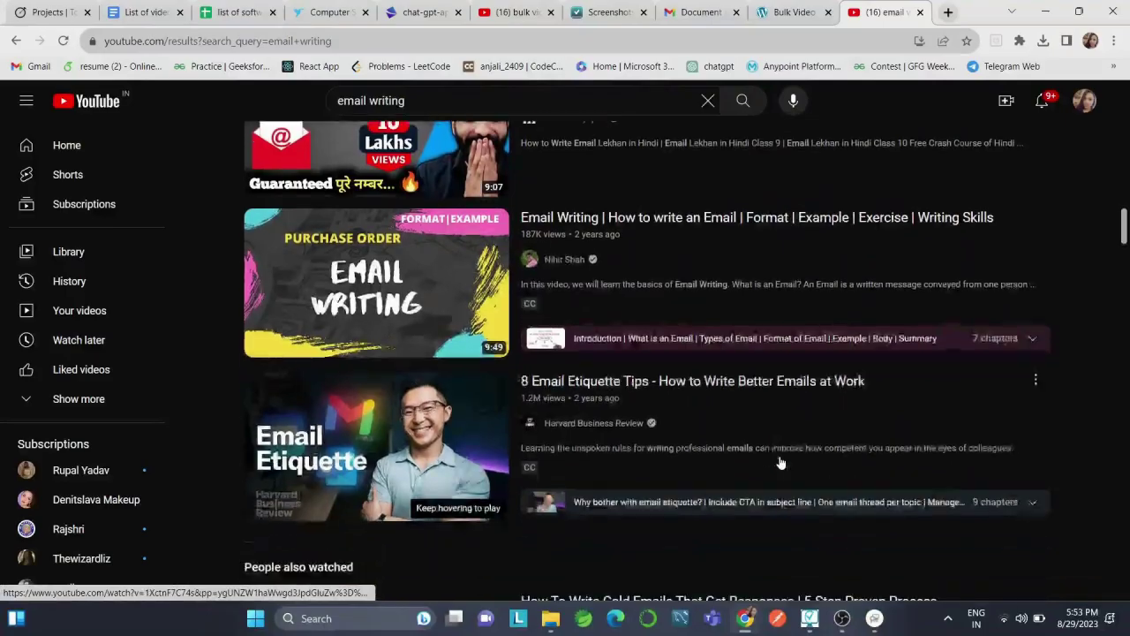
pyautogui.scroll(-12, 780, 461)
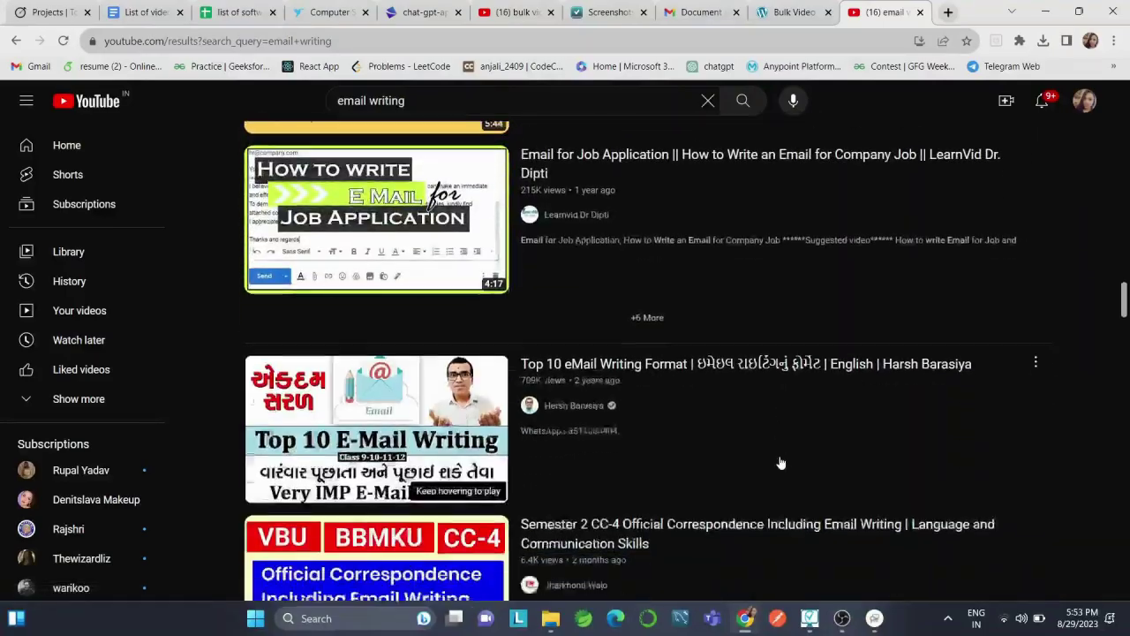
pyautogui.scroll(-12, 781, 462)
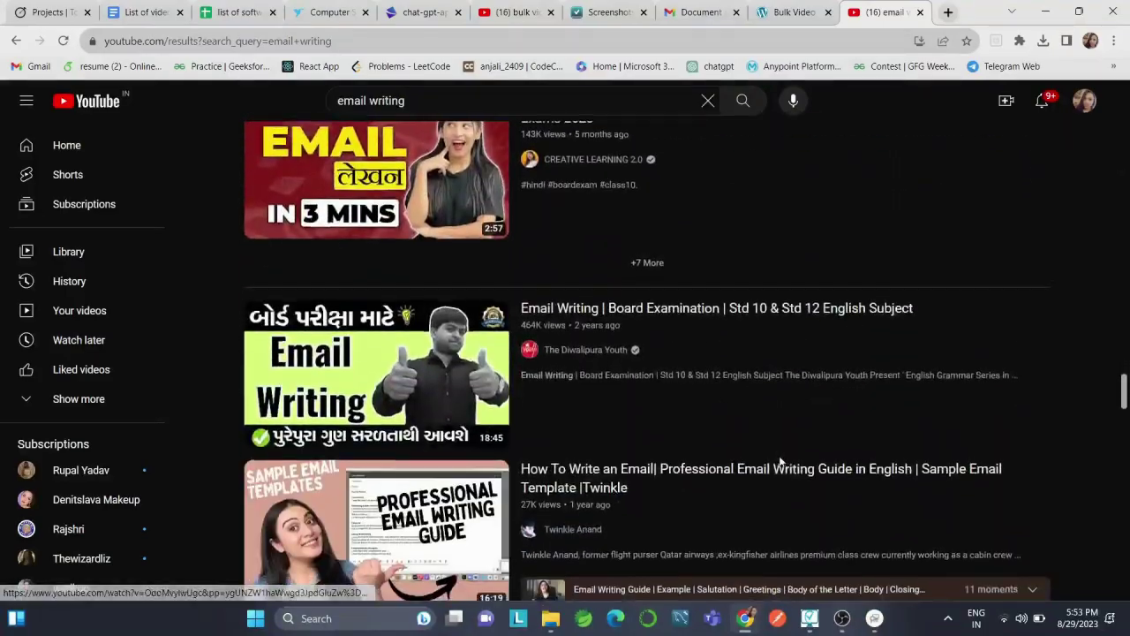
pyautogui.scroll(-12, 781, 462)
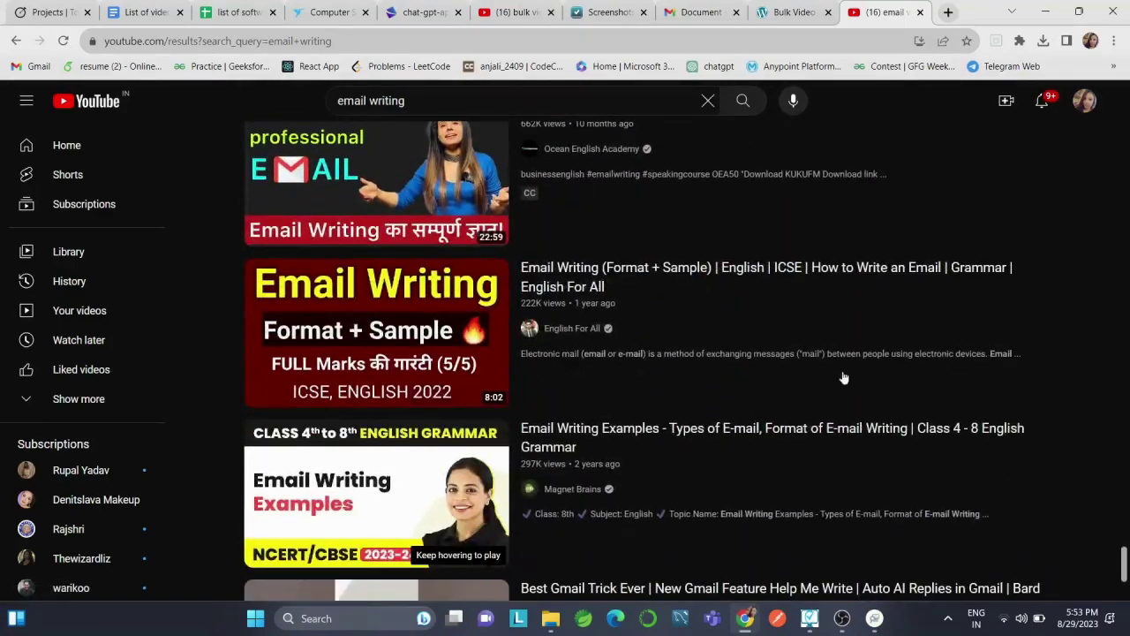
# - Grab the results' URLs and titles with YouTube URL Grabber Plus, naming the file youtube_urls-email-writing.csv
pyautogui.click(1020, 40)
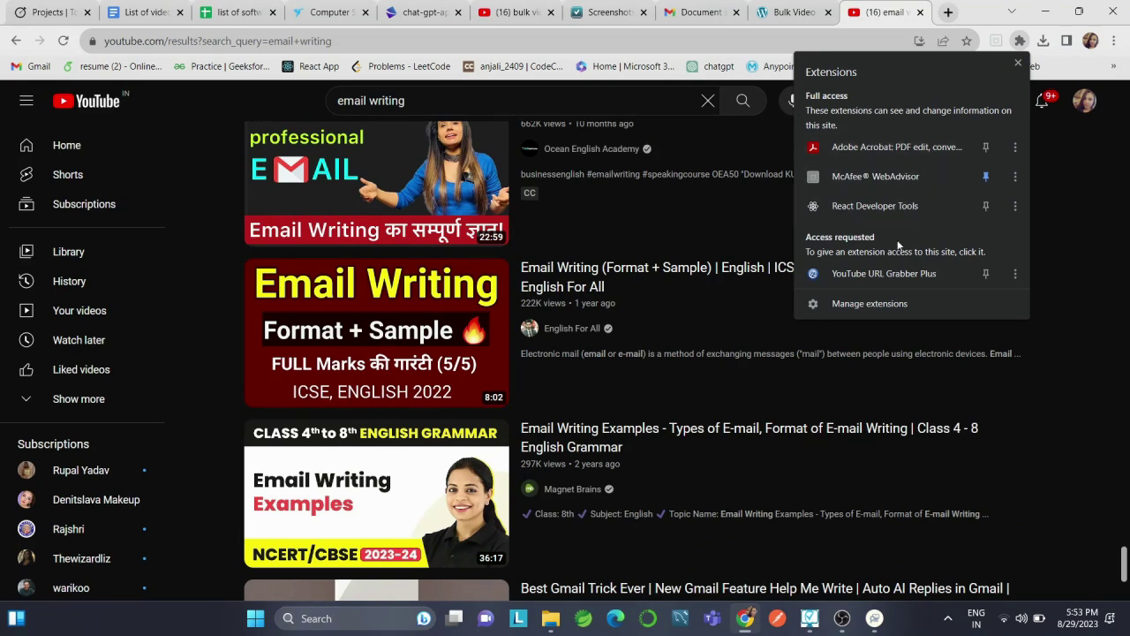
pyautogui.click(951, 272)
pyautogui.click(996, 41)
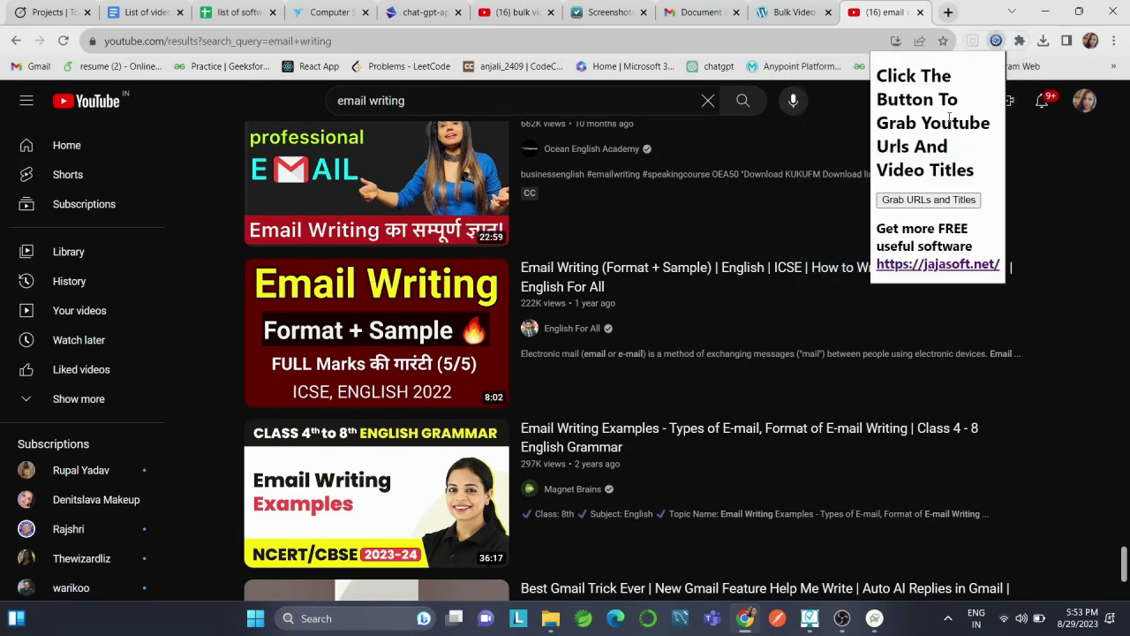
pyautogui.click(945, 200)
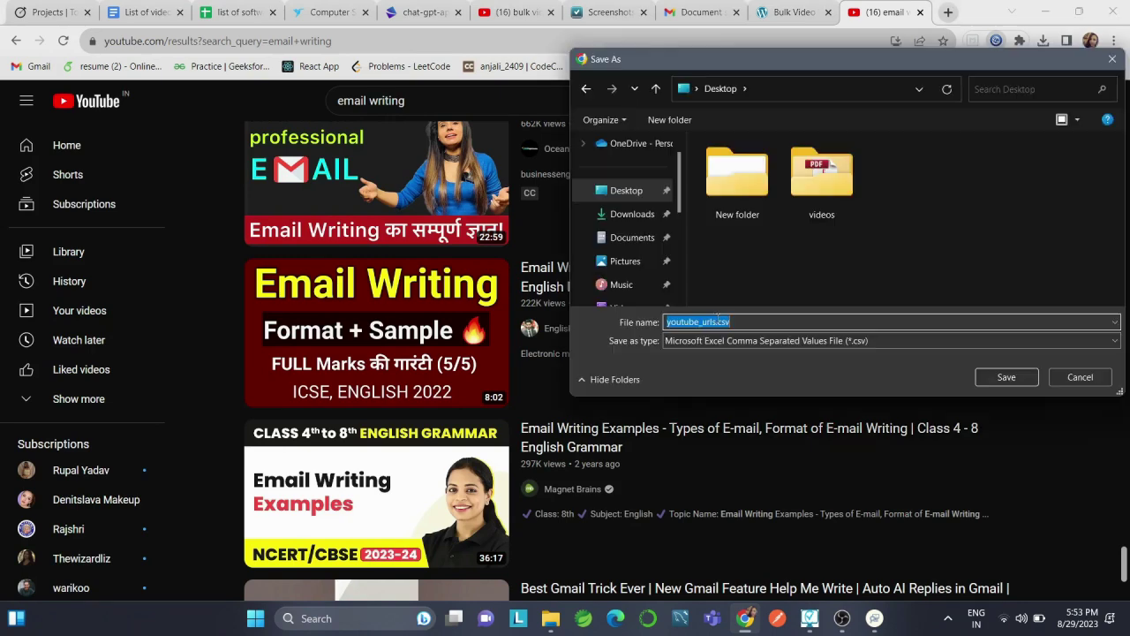
pyautogui.write('-email')
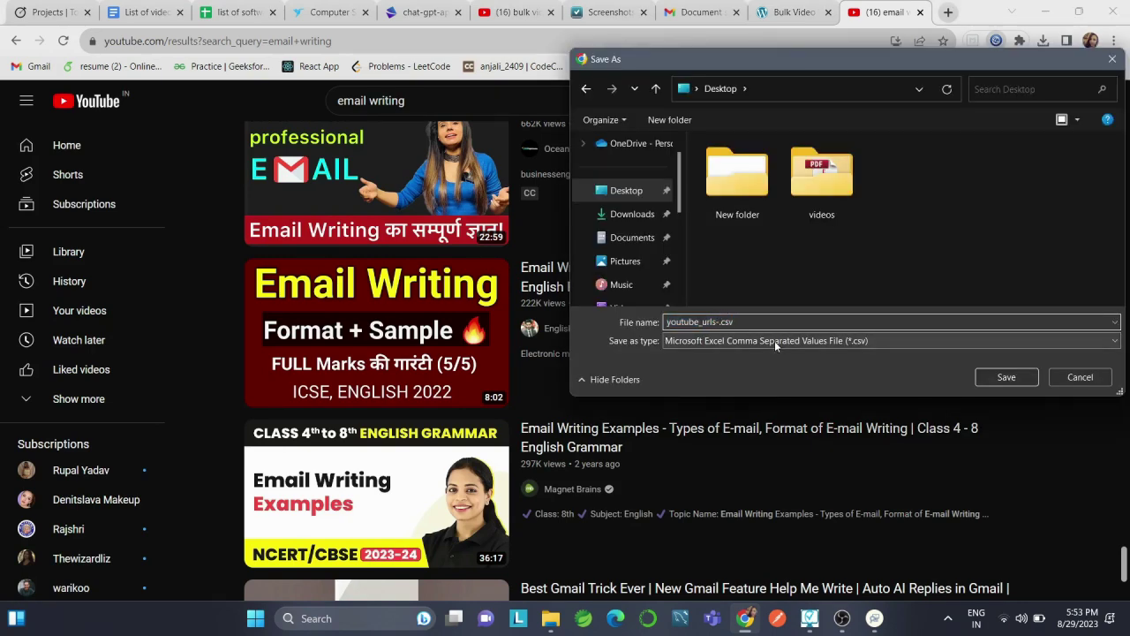
pyautogui.write('-writing')
# - Save youtube_urls-email-writing.csv to the Desktop and view it in Excel
pyautogui.click(997, 382)
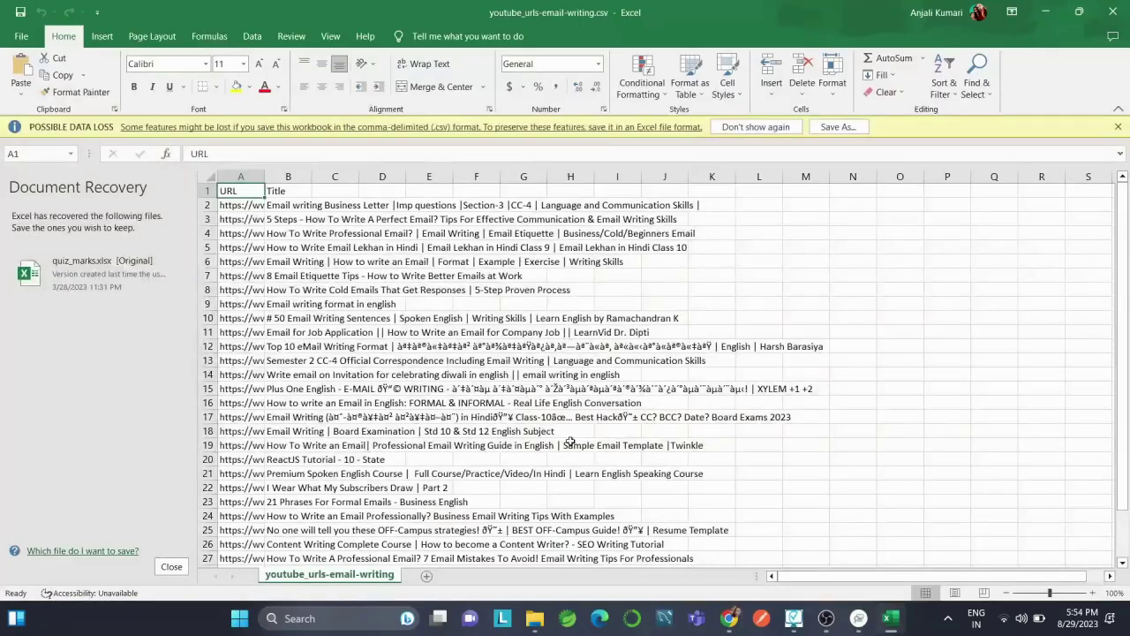
pyautogui.scroll(-2, 570, 442)
pyautogui.scroll(2, 569, 441)
# - Delete the rows with garbled titles, including Plus One English, Email Writing and OFF-Campus strategies
pyautogui.moveTo(812, 347); pyautogui.dragTo(241, 346)
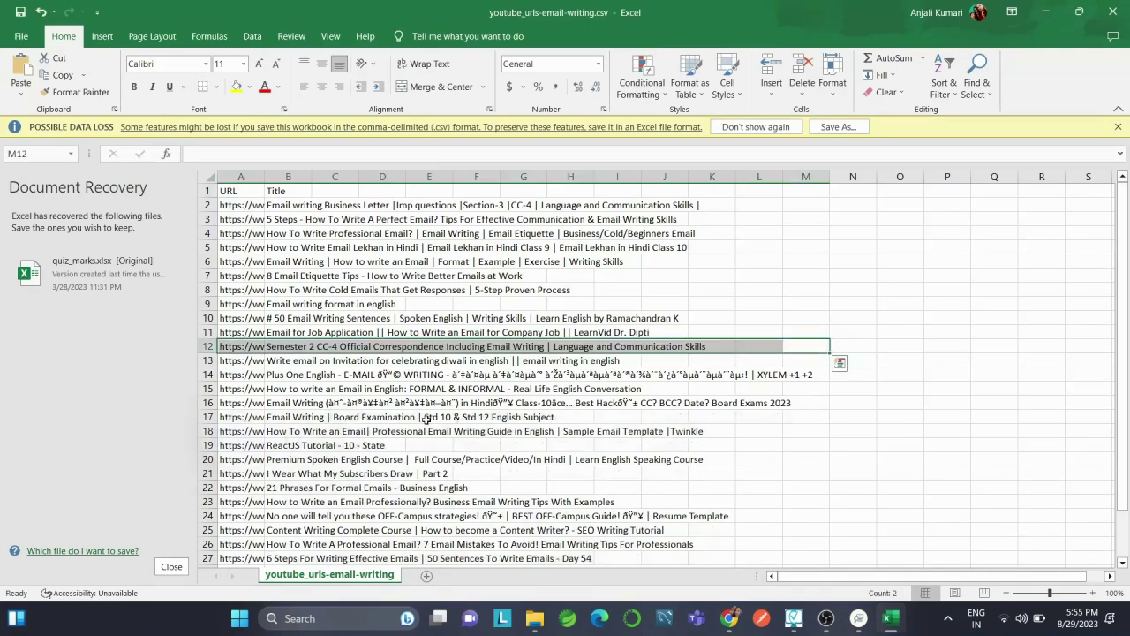
pyautogui.moveTo(824, 372); pyautogui.dragTo(238, 374)
pyautogui.hotkey('ctrl', '-')
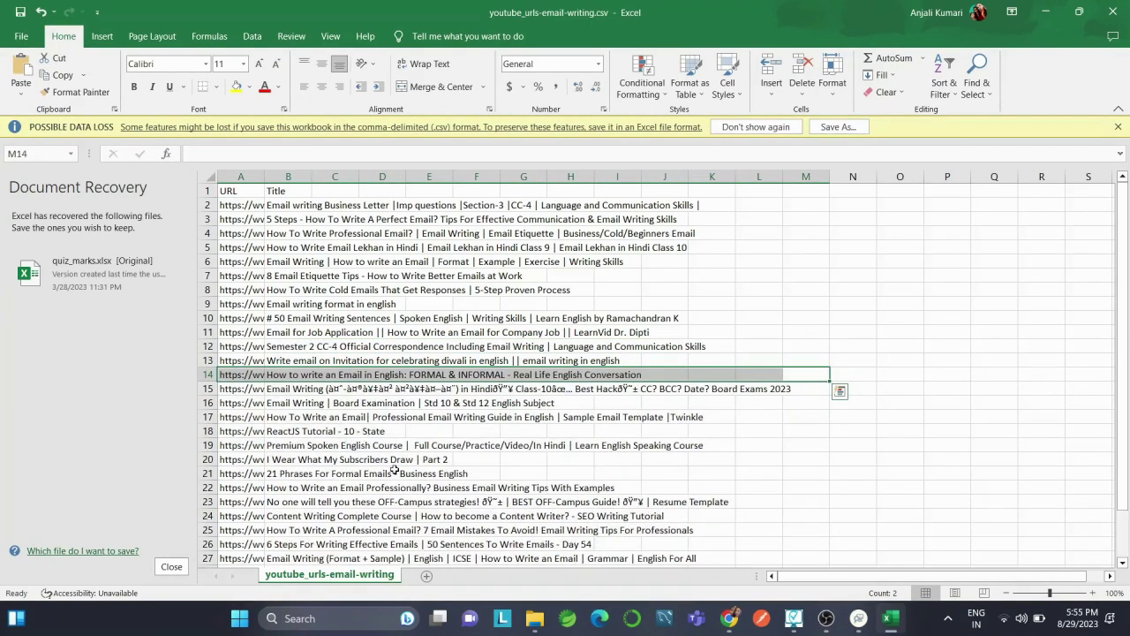
pyautogui.moveTo(817, 390); pyautogui.dragTo(222, 390)
pyautogui.hotkey('ctrl', '-')
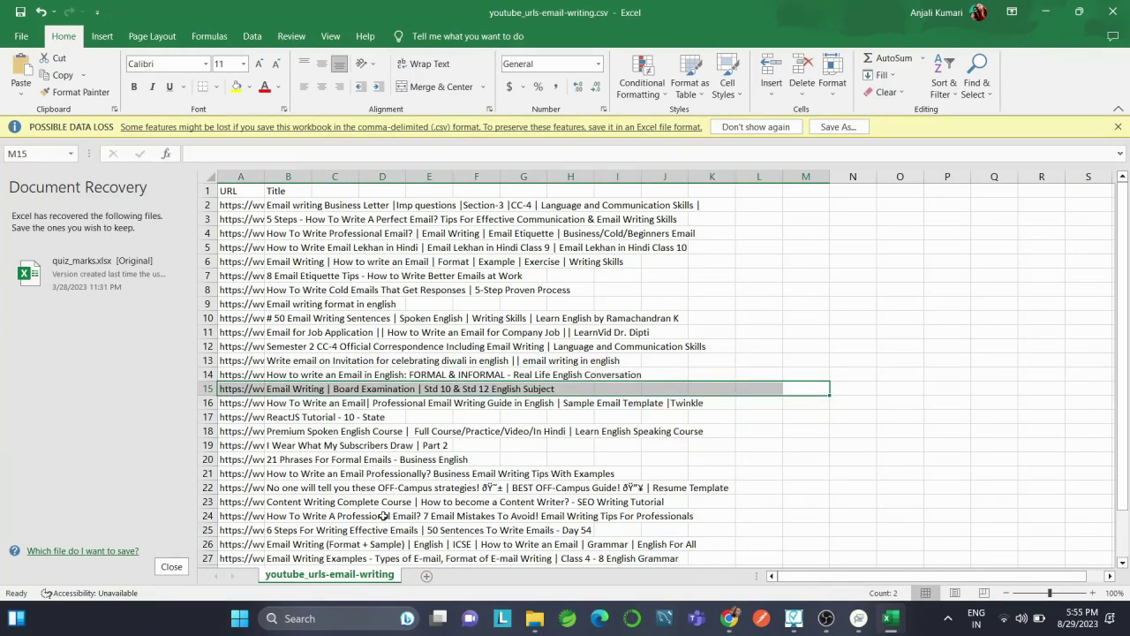
pyautogui.scroll(-2, 466, 526)
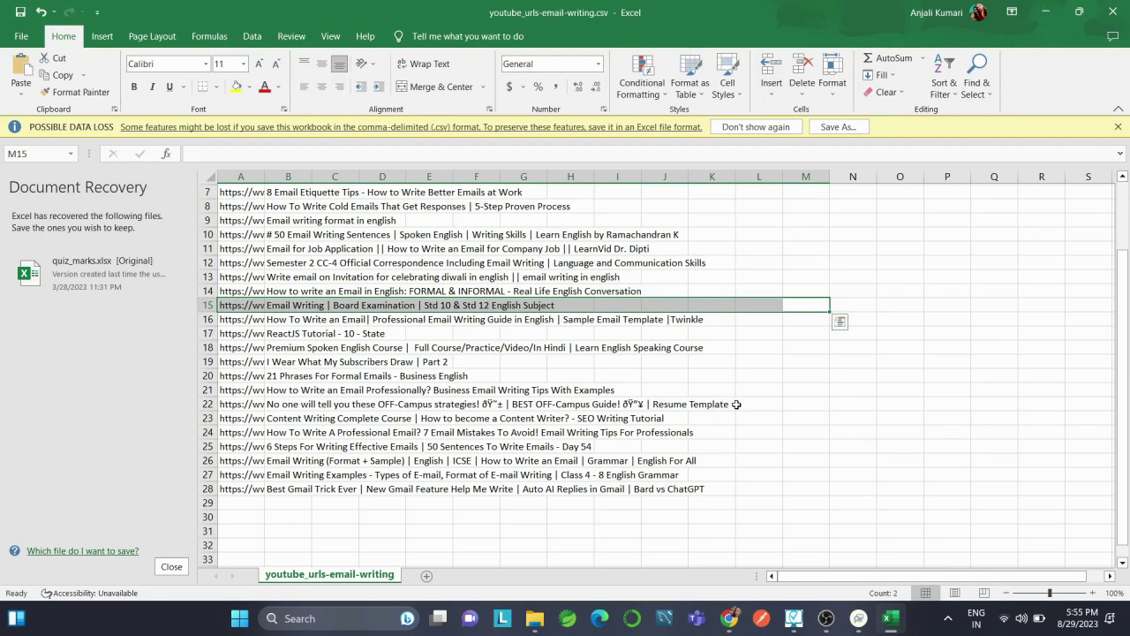
pyautogui.moveTo(738, 403); pyautogui.dragTo(226, 406)
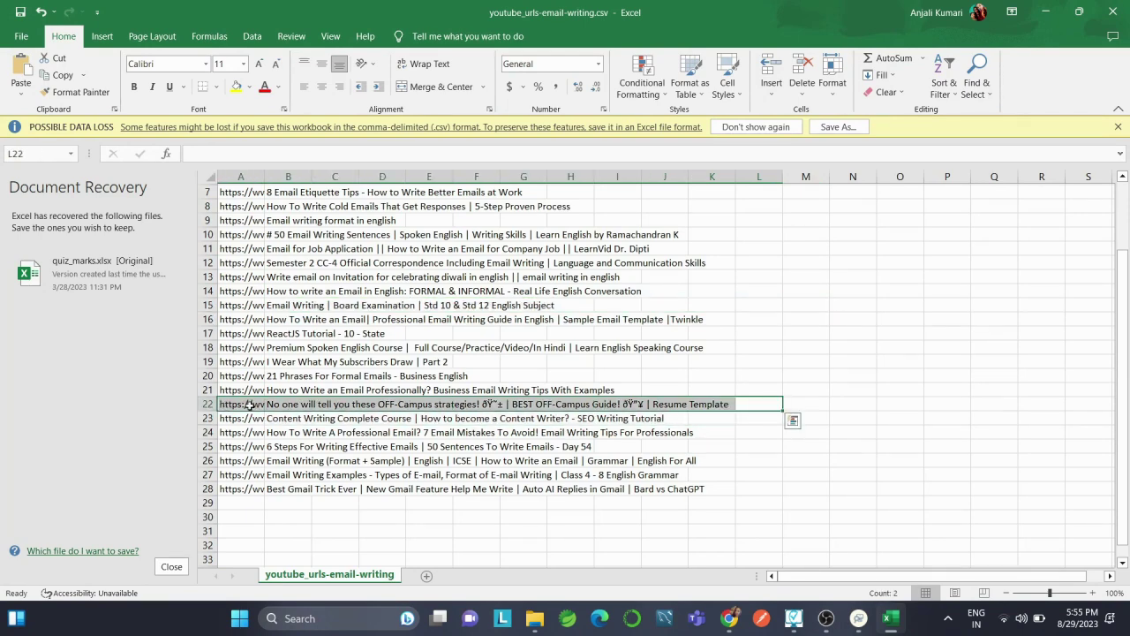
pyautogui.hotkey('ctrl', '-')
pyautogui.scroll(2, 439, 415)
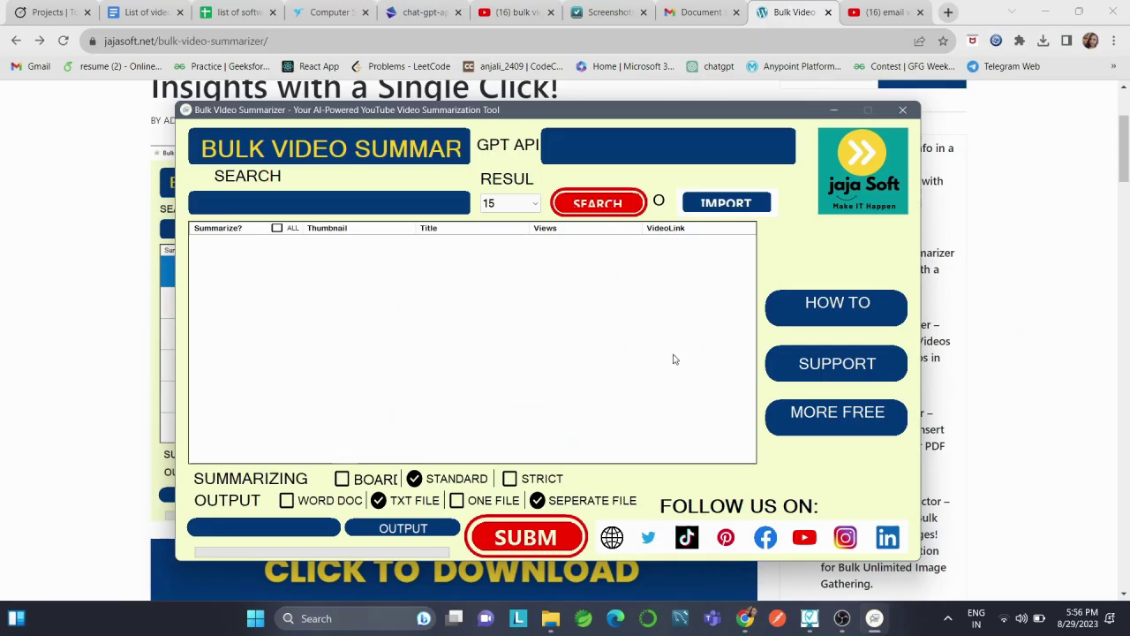
# - Import the youtube_urls-email-writing file's videos into the Bulk Video Summarizer table
pyautogui.click(749, 207)
pyautogui.click(389, 389)
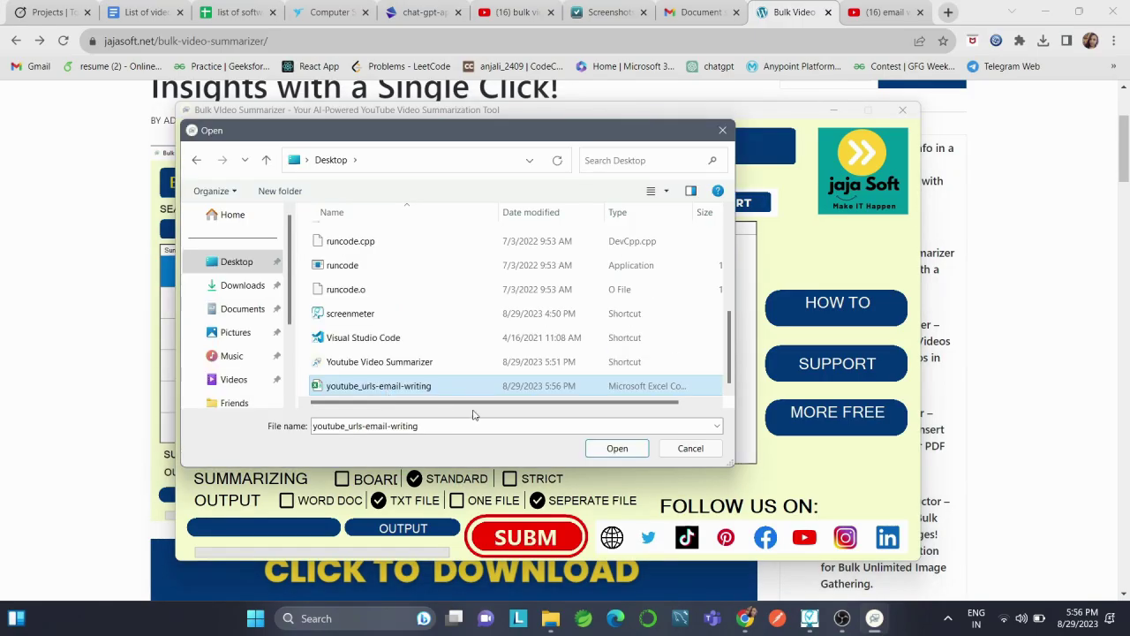
pyautogui.click(615, 449)
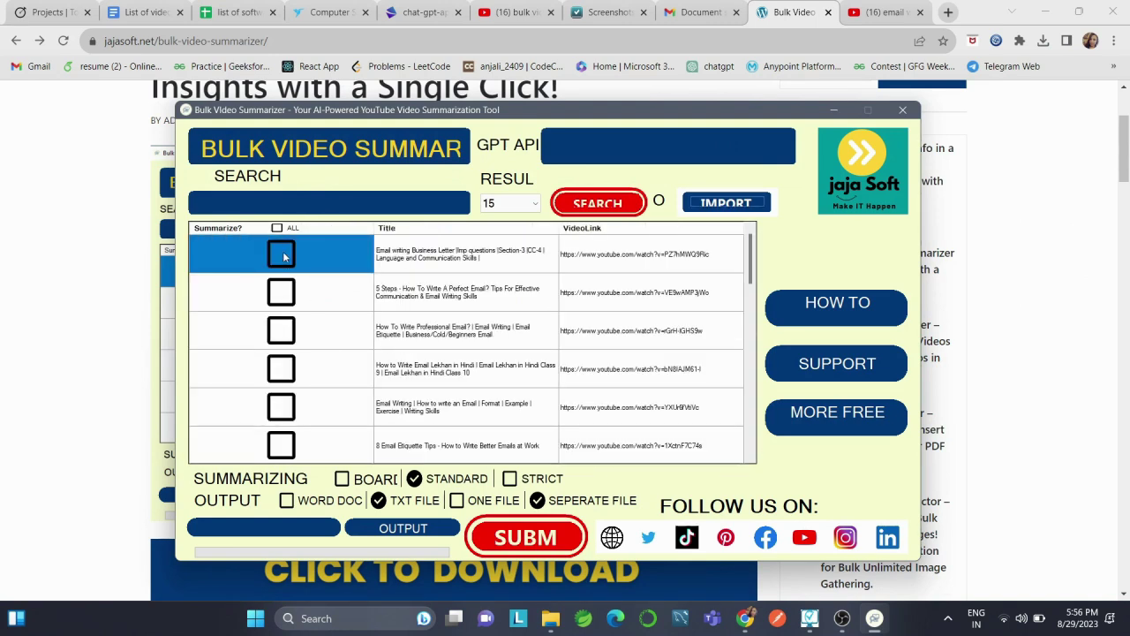
# - Tick Summarize? for only the first three videos in the list
pyautogui.click(278, 228)
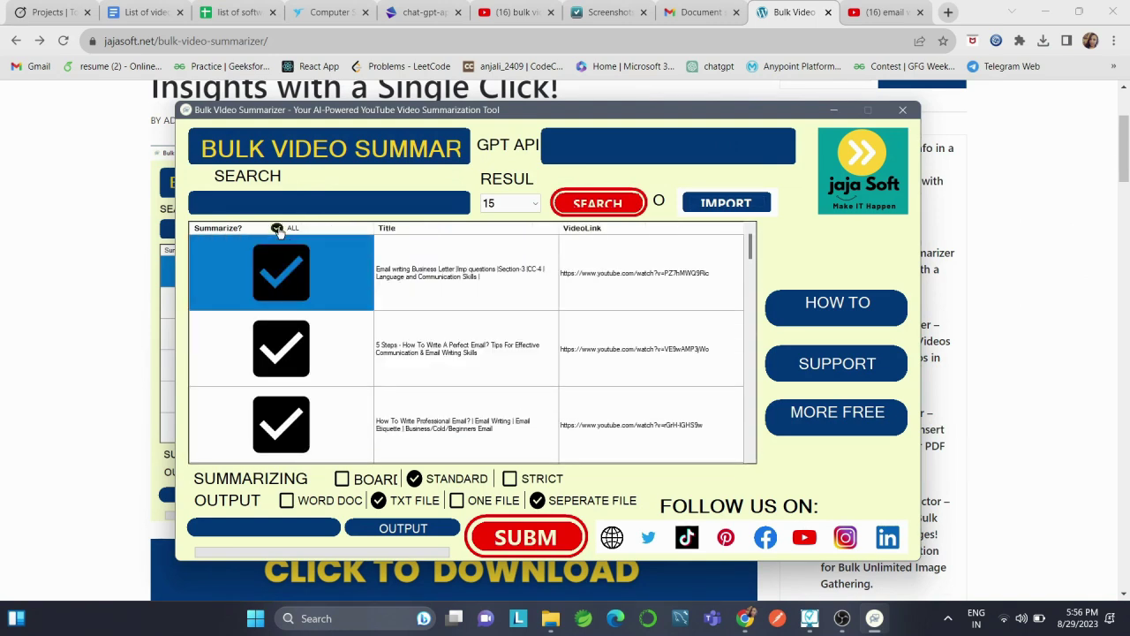
pyautogui.click(277, 229)
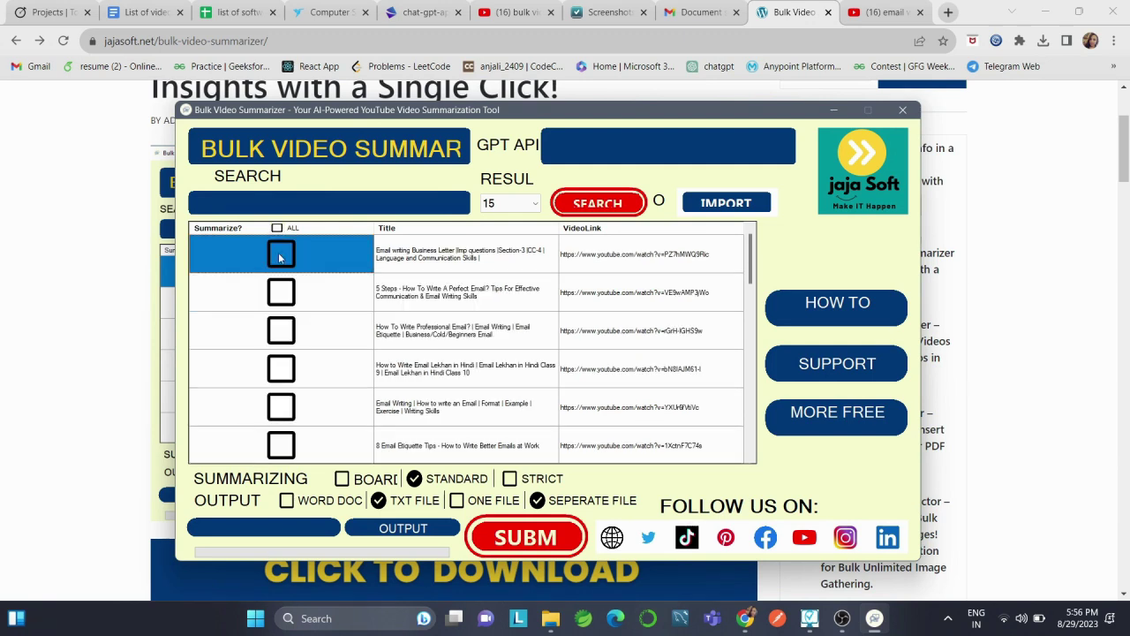
pyautogui.click(281, 256)
pyautogui.click(282, 344)
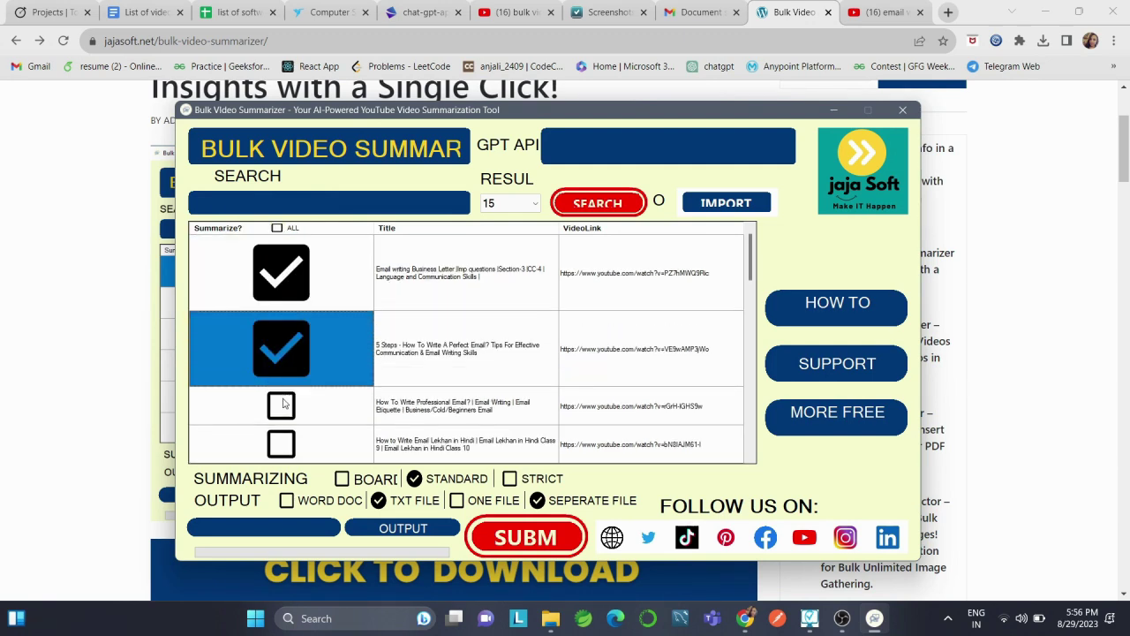
pyautogui.click(281, 405)
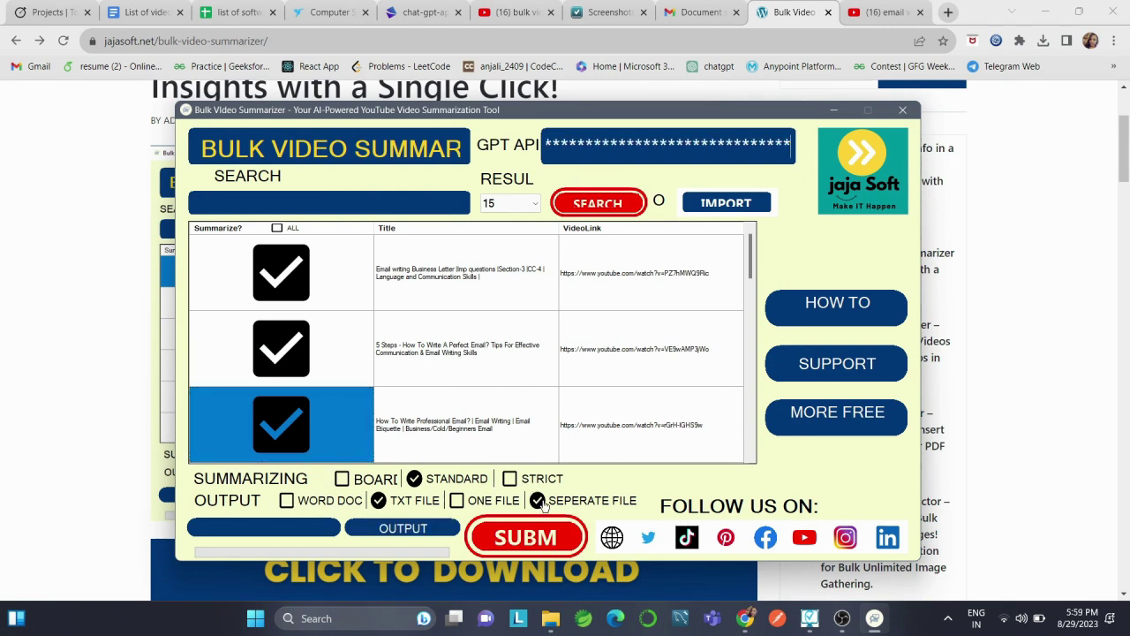
# - Set the output folder to the Desktop and submit the checked videos for summarizing
pyautogui.click(421, 530)
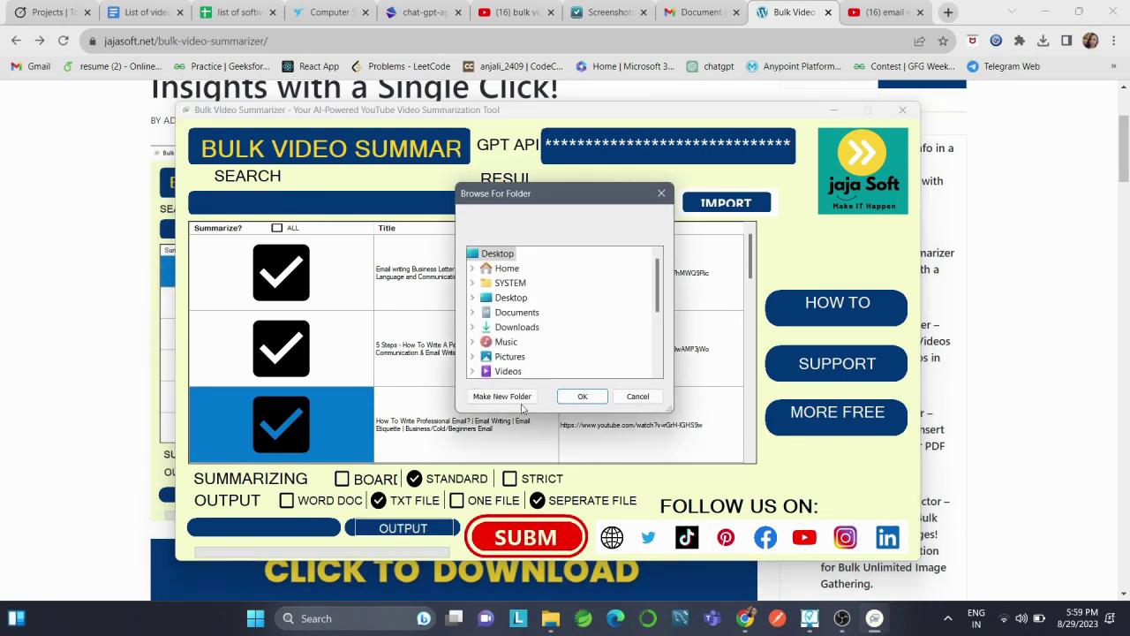
pyautogui.click(582, 396)
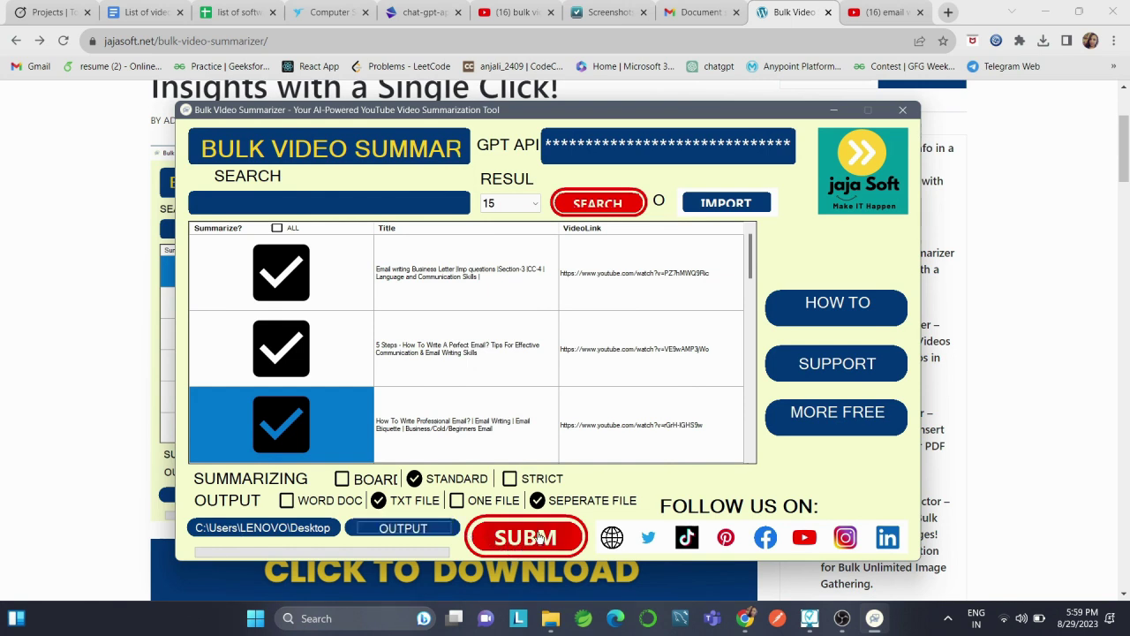
pyautogui.click(541, 536)
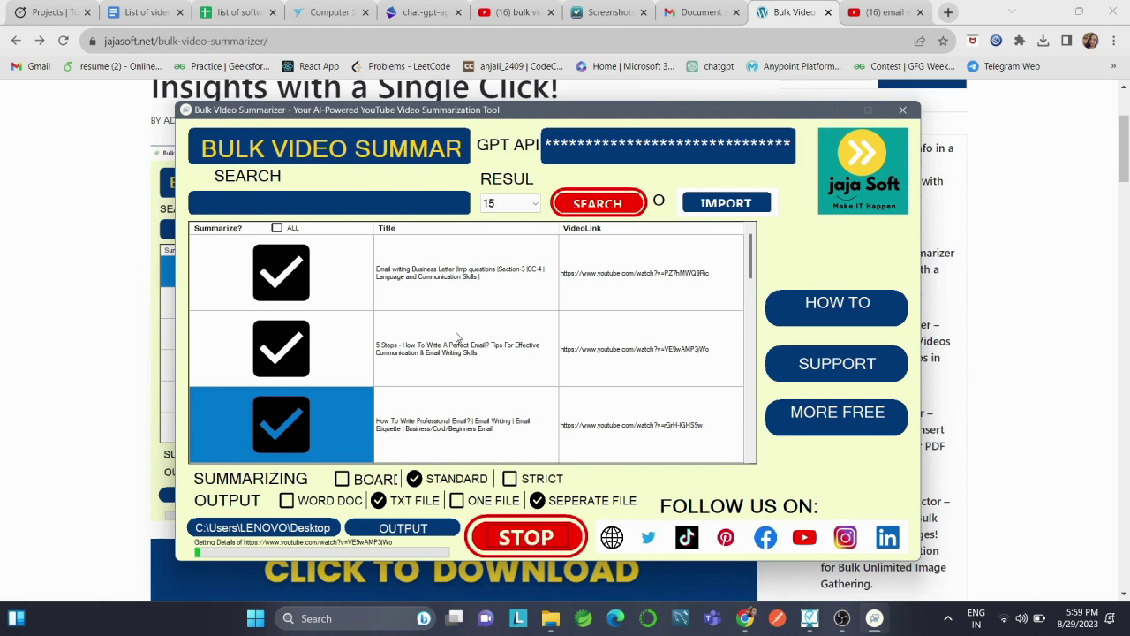
# - Try 'email' as the search keyword with 15 results kept, then clear the keyword box
pyautogui.click(228, 197)
pyautogui.write('email')
pyautogui.click(535, 204)
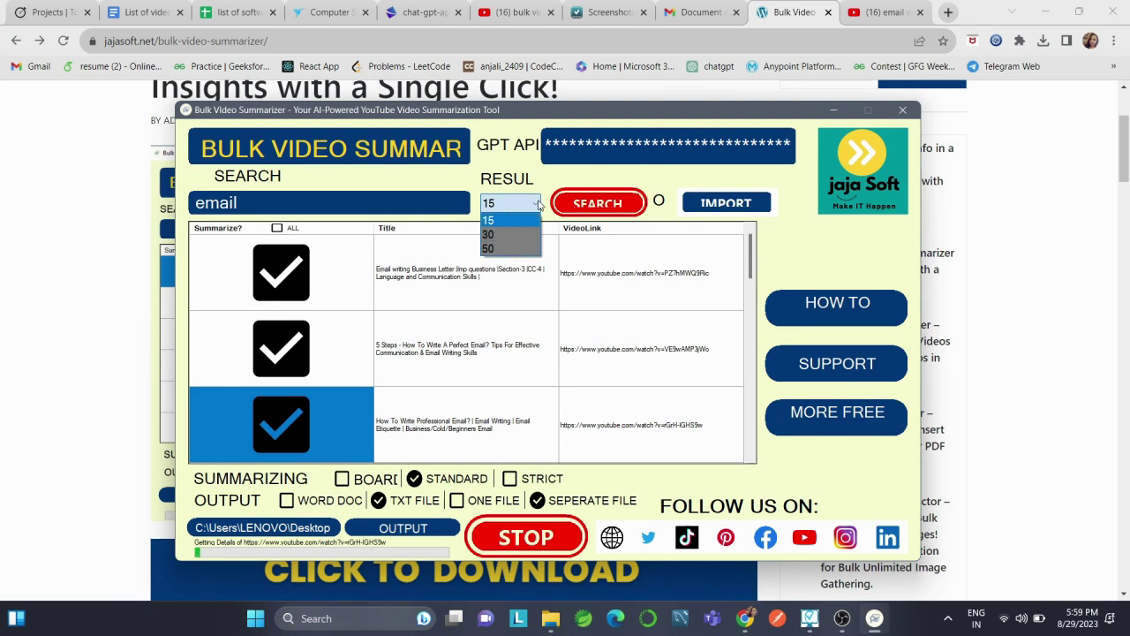
pyautogui.click(537, 205)
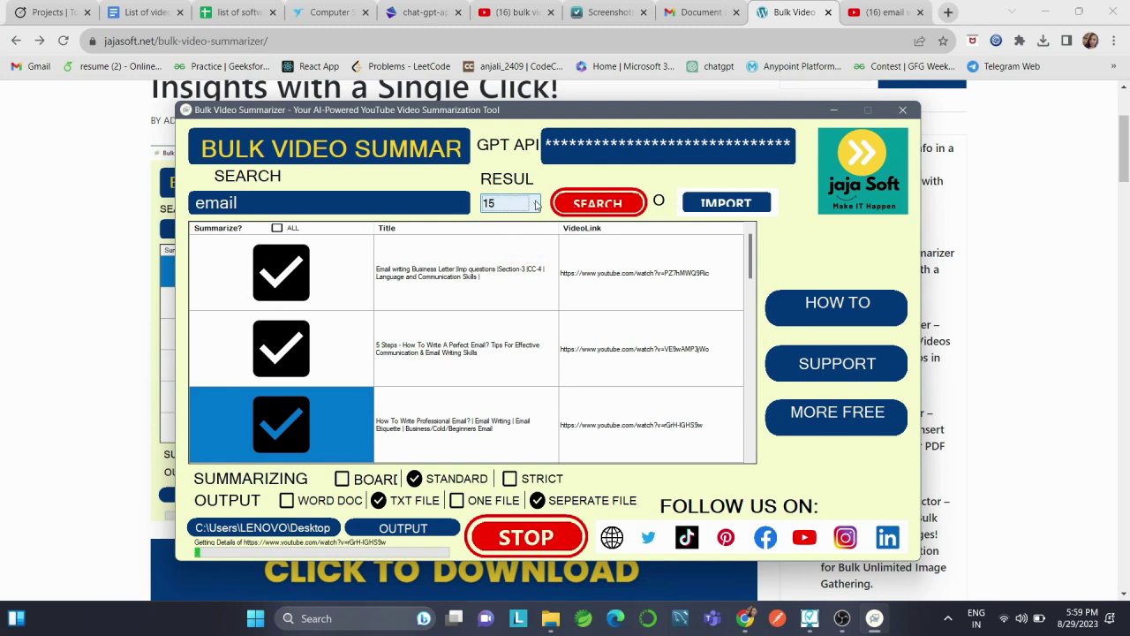
pyautogui.click(254, 203)
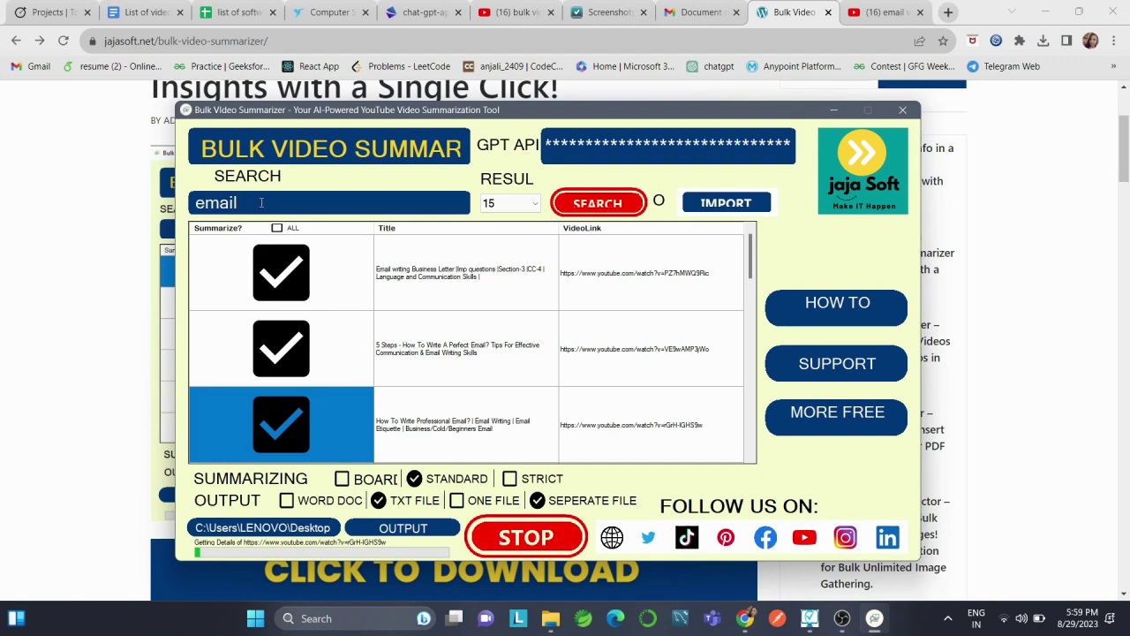
pyautogui.moveTo(261, 203); pyautogui.dragTo(195, 203)
pyautogui.press('BackSpace')
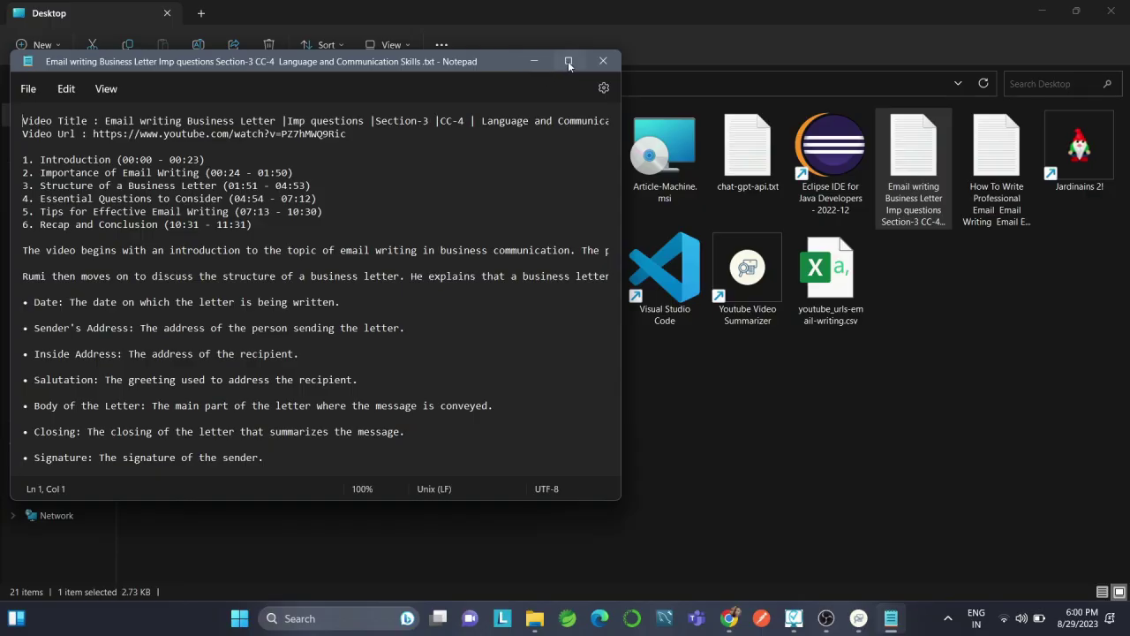
# - Maximize the business-letter summary in Notepad and review its video URL and chapters
pyautogui.click(569, 61)
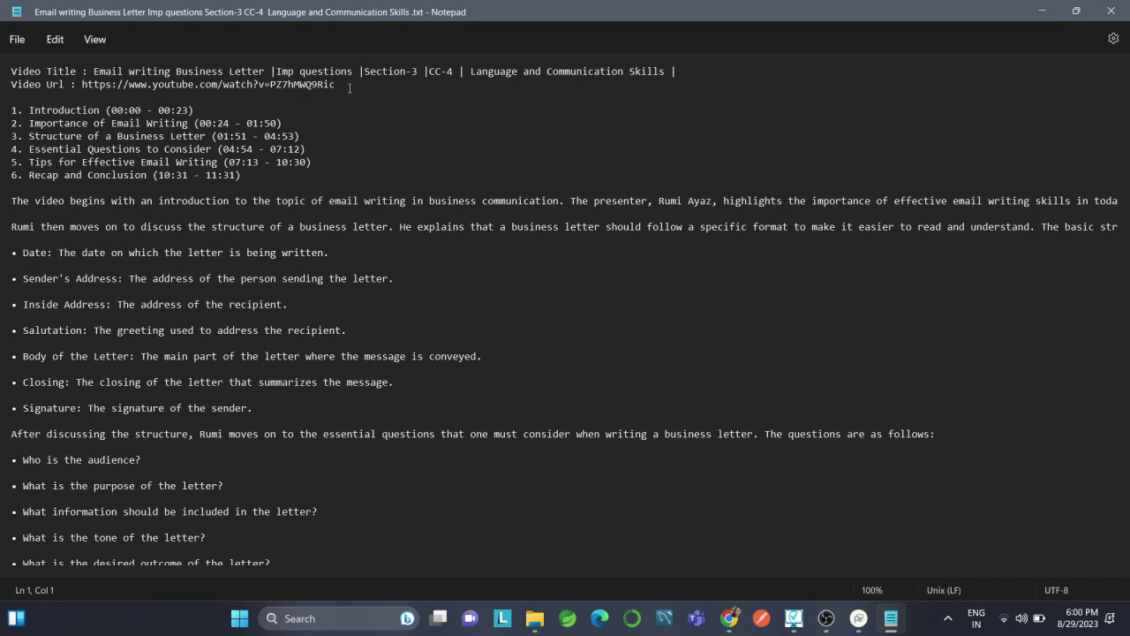
pyautogui.click(78, 86)
pyautogui.moveTo(79, 86); pyautogui.dragTo(336, 97)
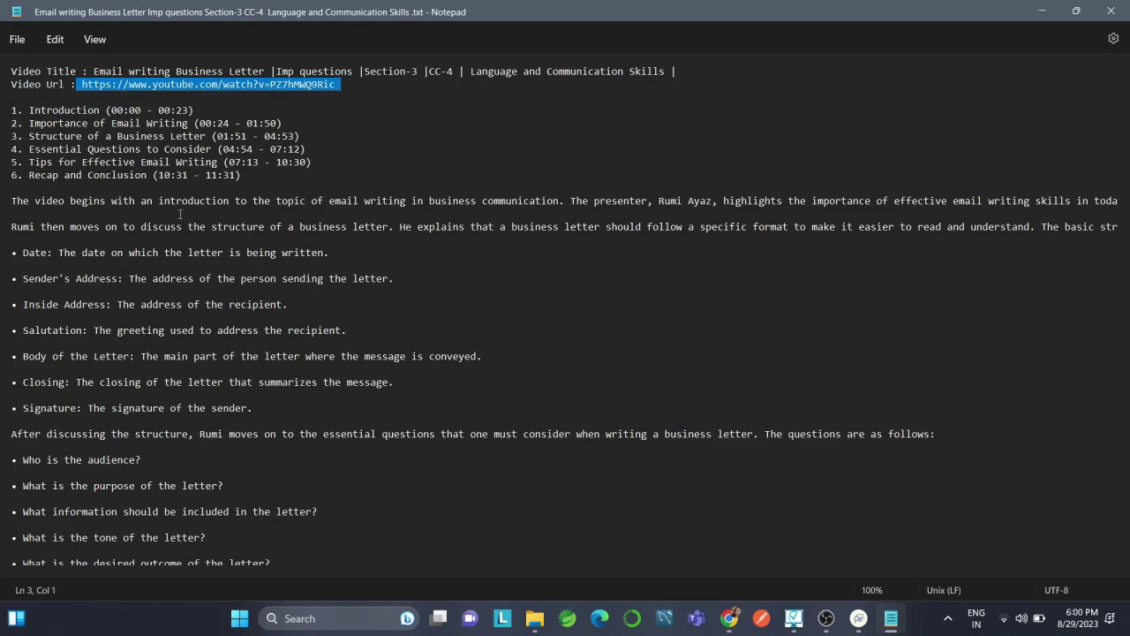
pyautogui.scroll(-4, 230, 346)
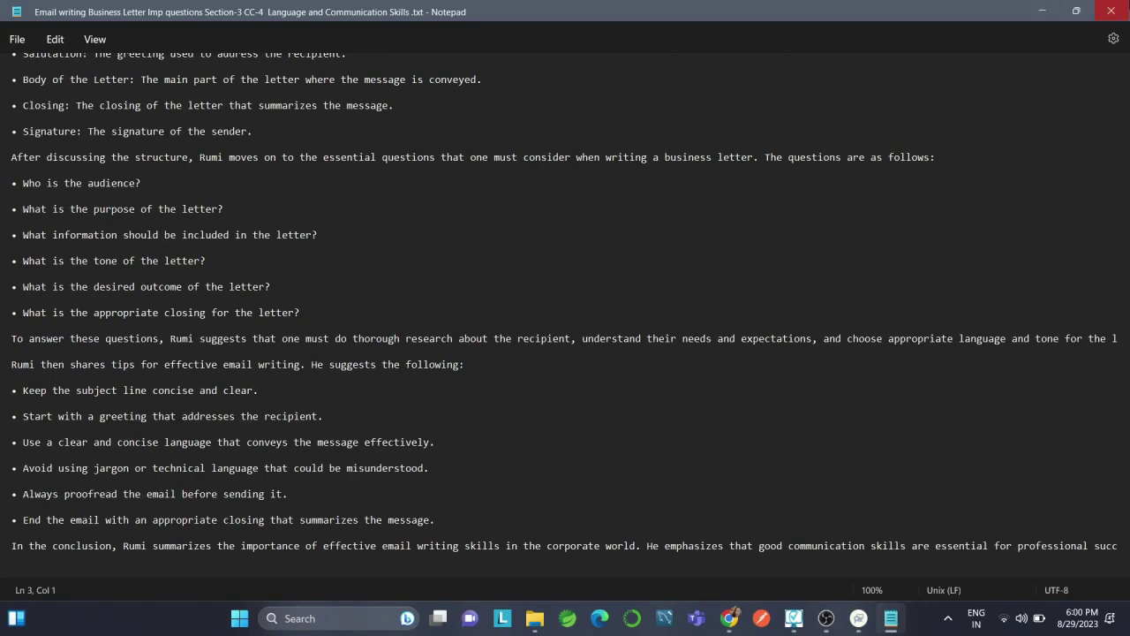
# - Open the How To Write Professional Email TXT from the Desktop and review its URL and chapters
pyautogui.click(1111, 11)
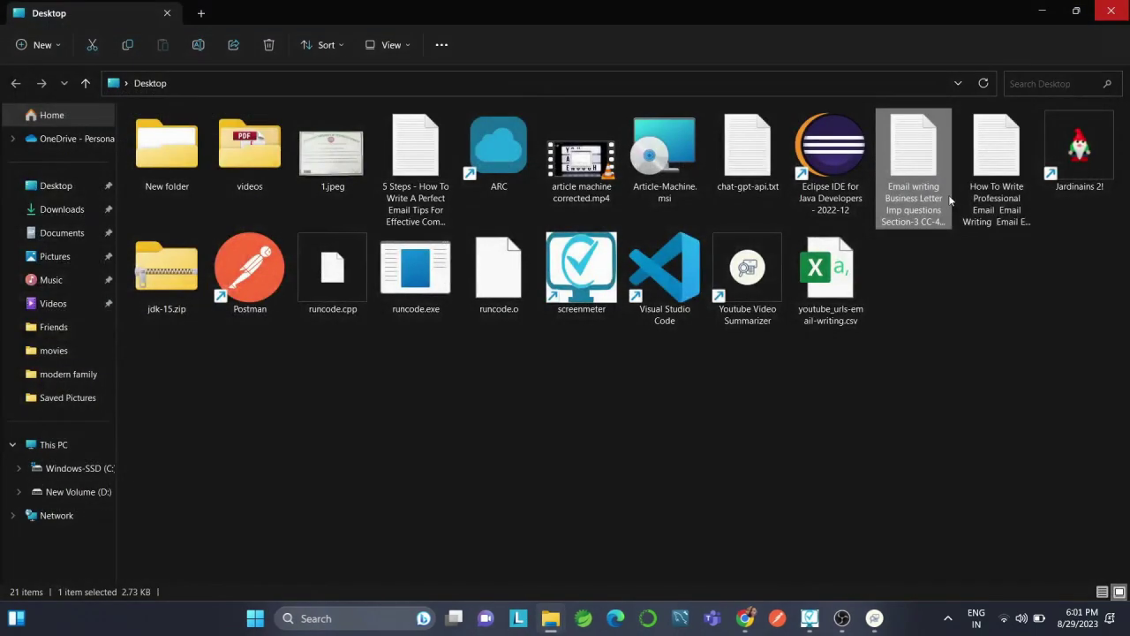
pyautogui.doubleClick(1010, 157)
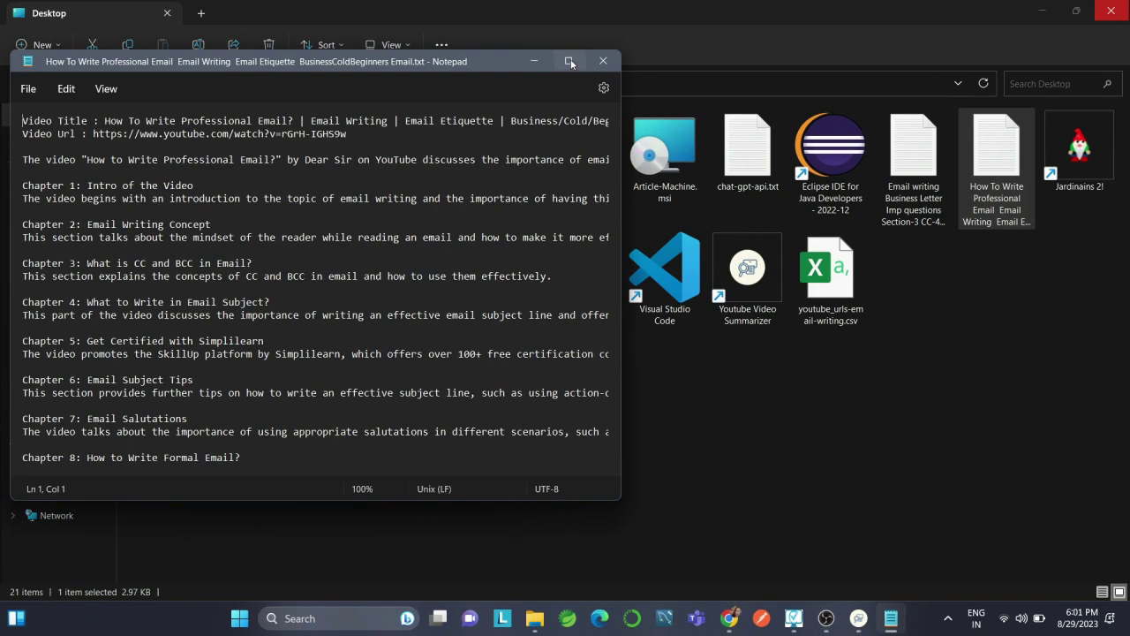
pyautogui.click(570, 61)
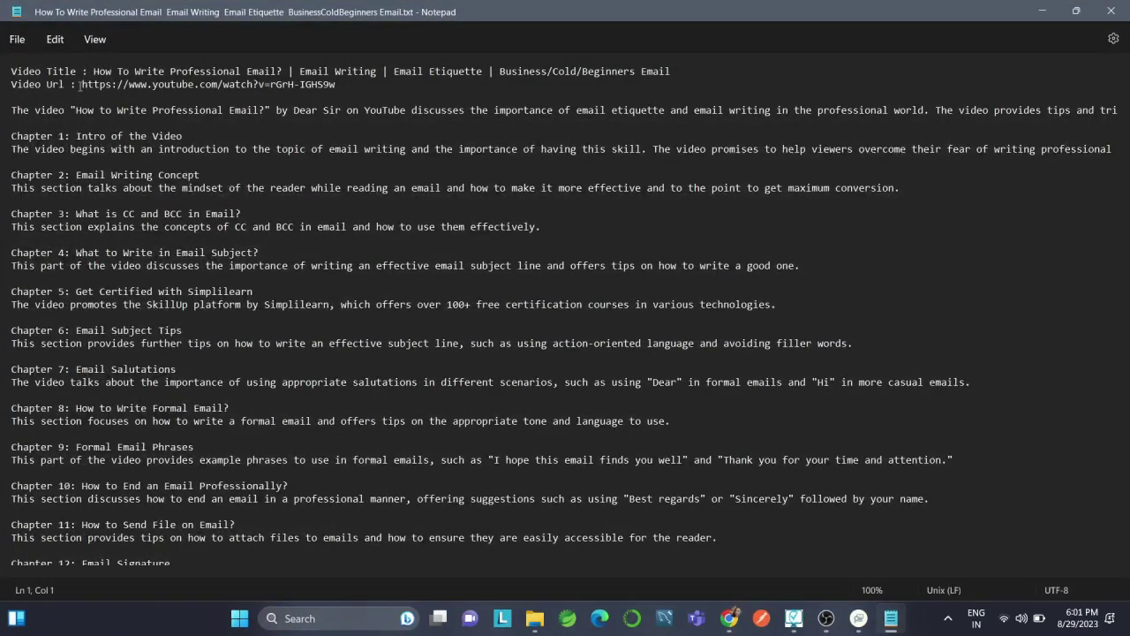
pyautogui.moveTo(80, 86); pyautogui.dragTo(259, 97)
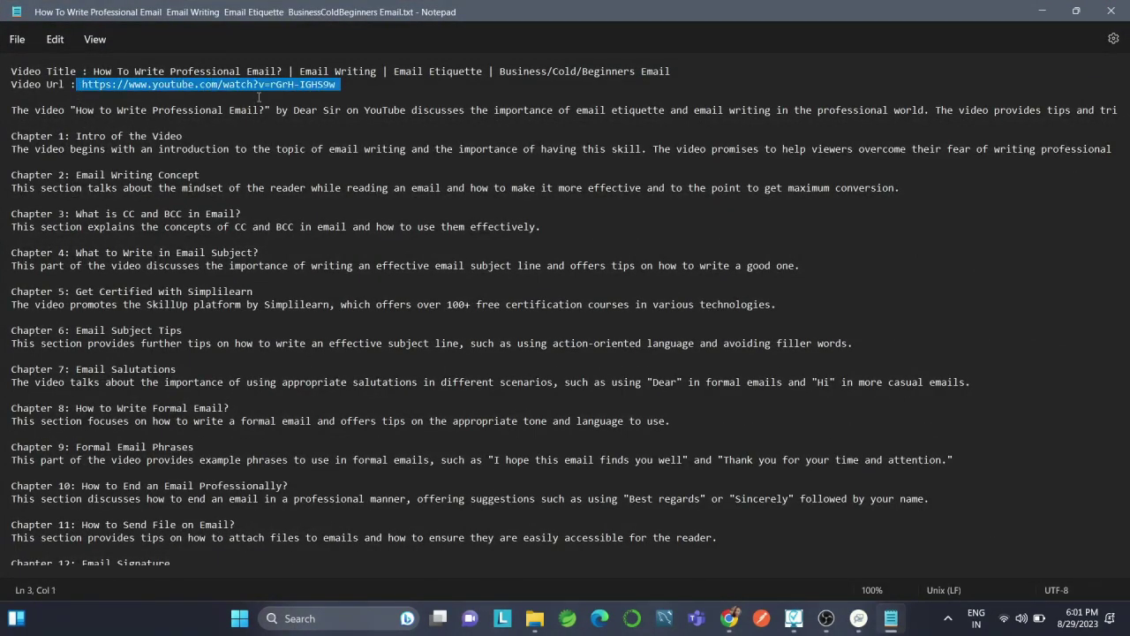
pyautogui.scroll(-3, 178, 375)
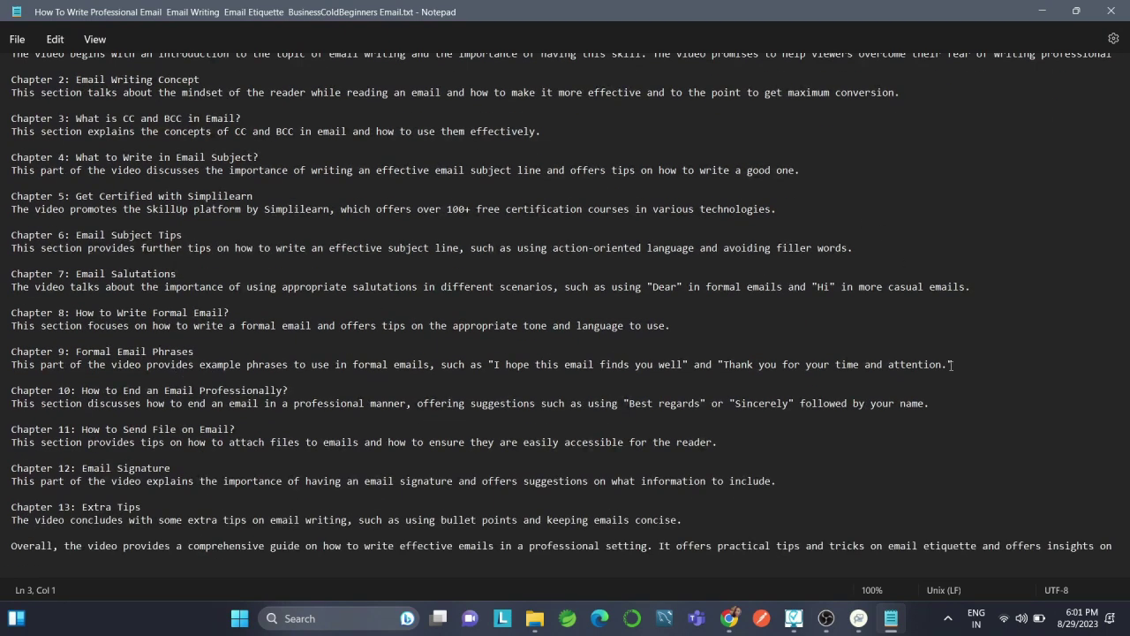
# - Open the summarizer's HOW TO USE guide on jajasoft.net and scroll through the article and back up
pyautogui.click(729, 618)
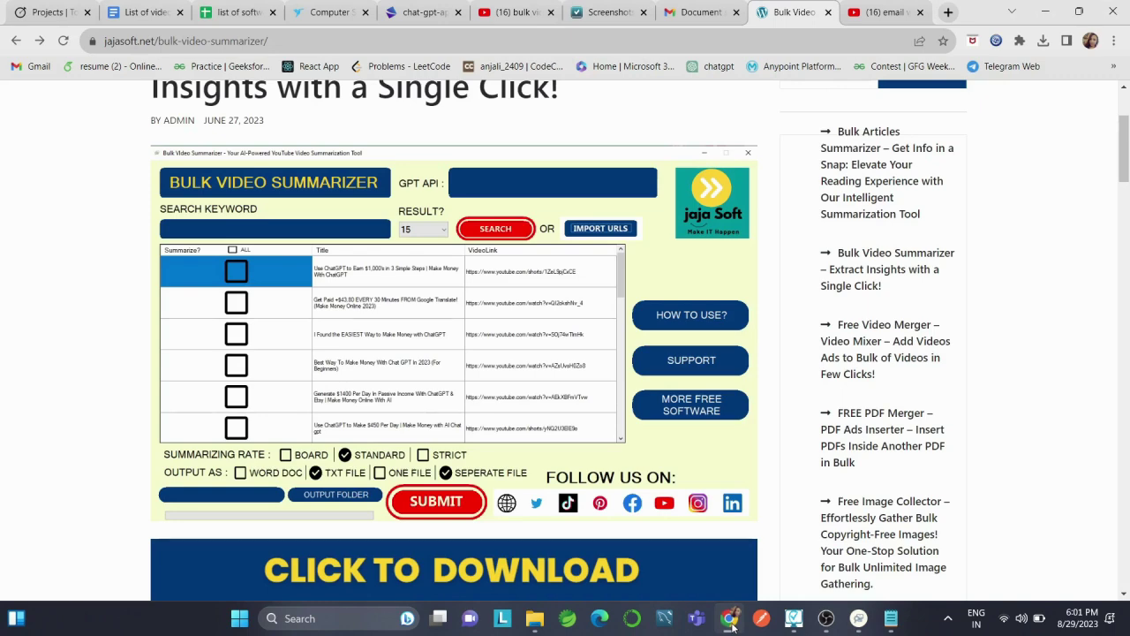
pyautogui.click(729, 618)
pyautogui.click(845, 310)
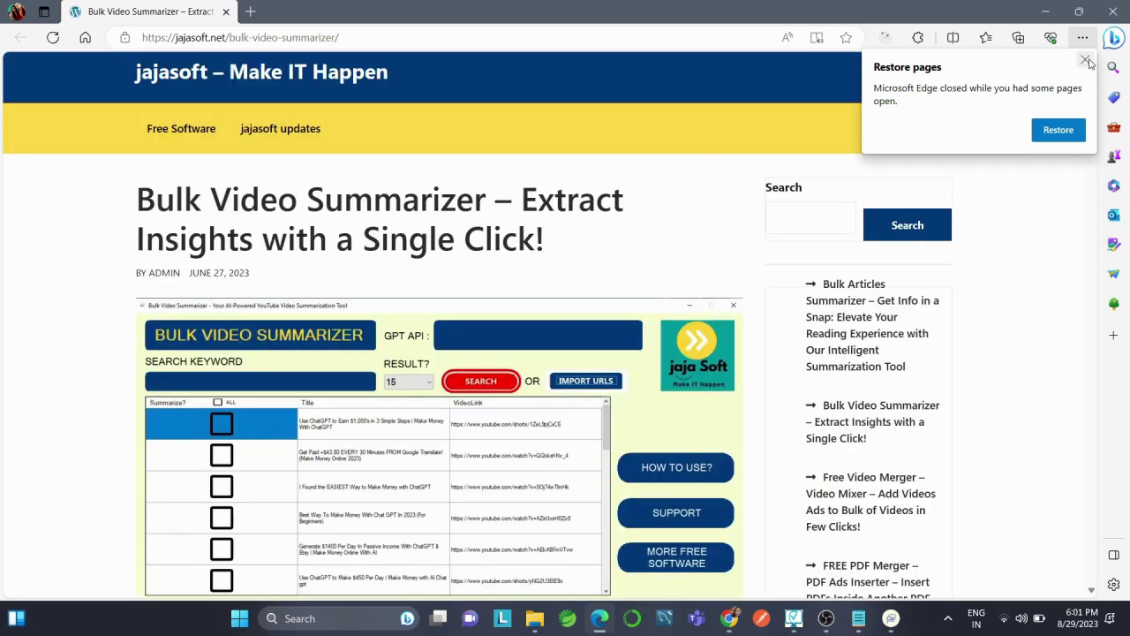
pyautogui.scroll(-10, 569, 485)
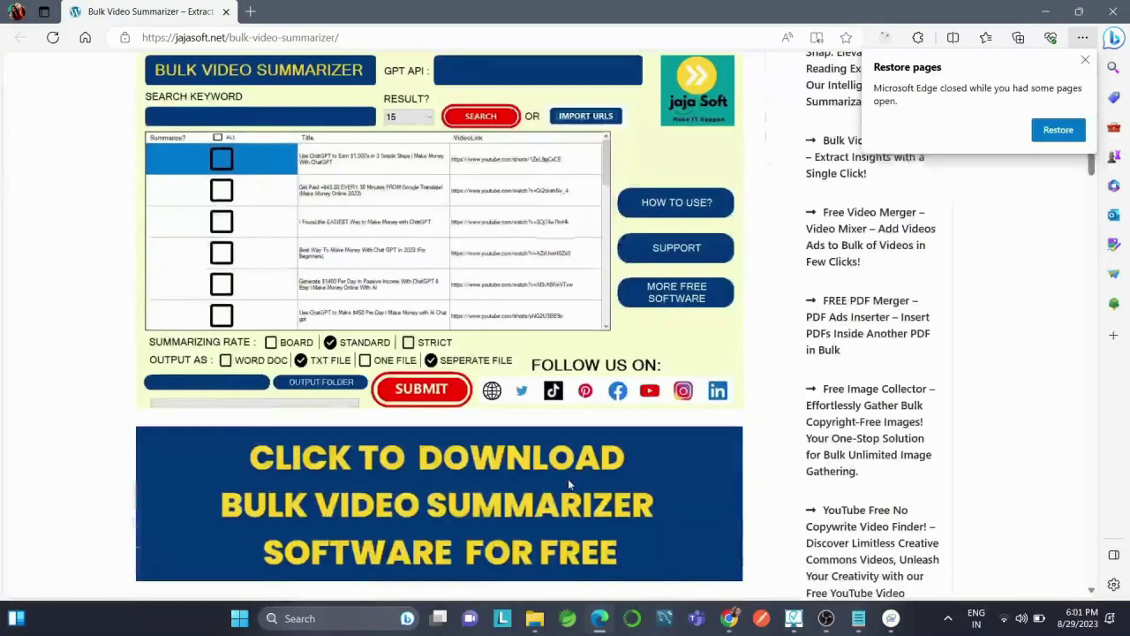
pyautogui.scroll(-1, 570, 485)
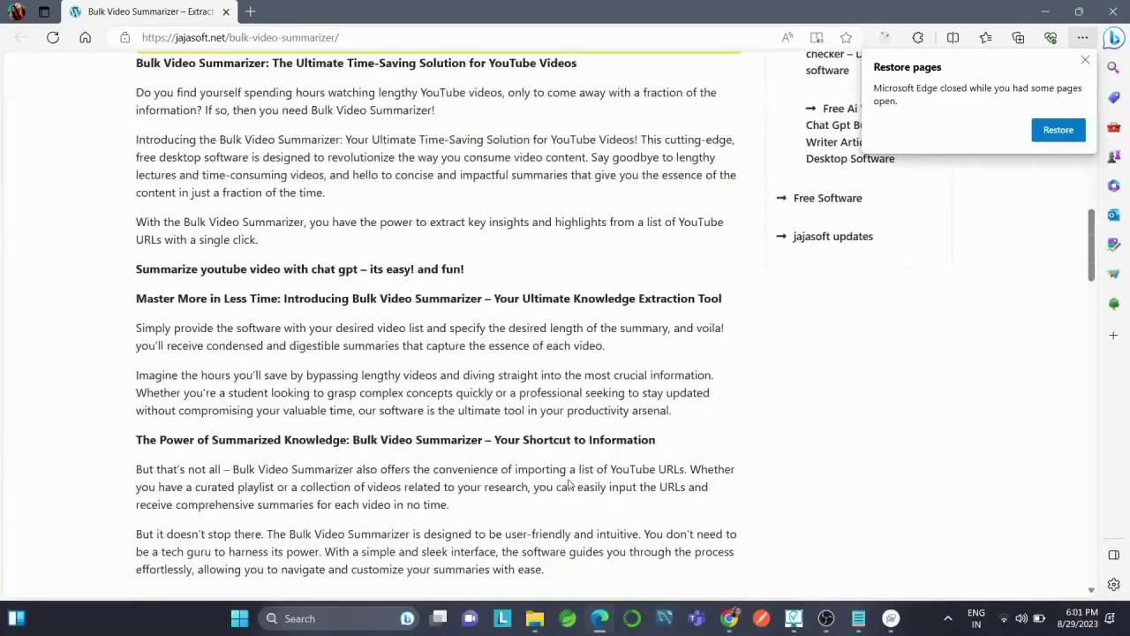
pyautogui.scroll(-4, 369, 452)
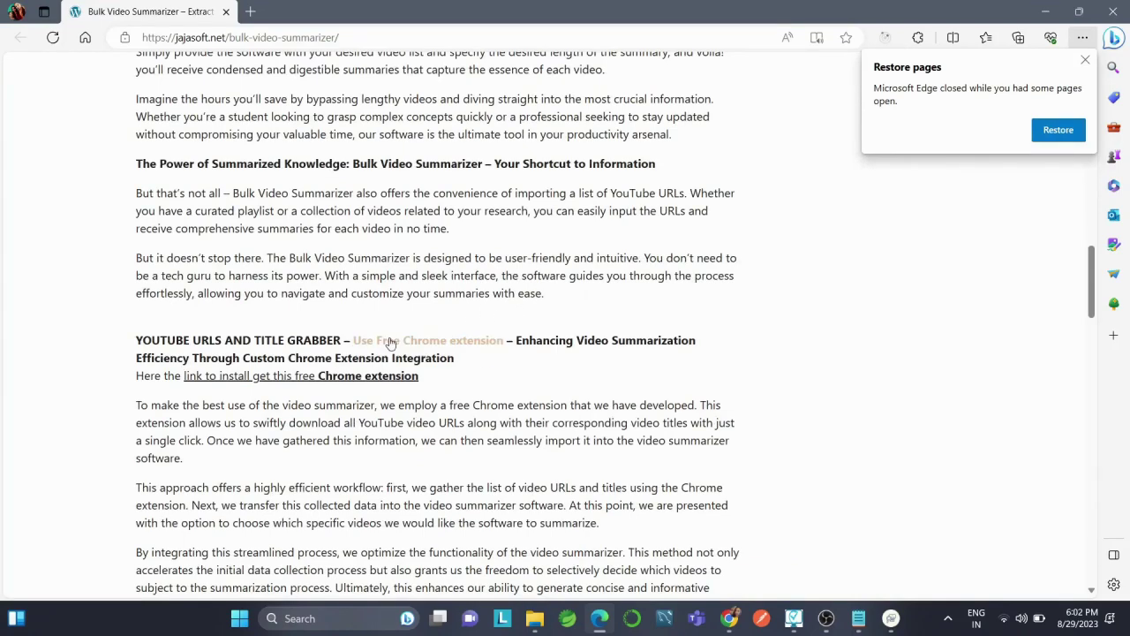
pyautogui.scroll(-1, 442, 428)
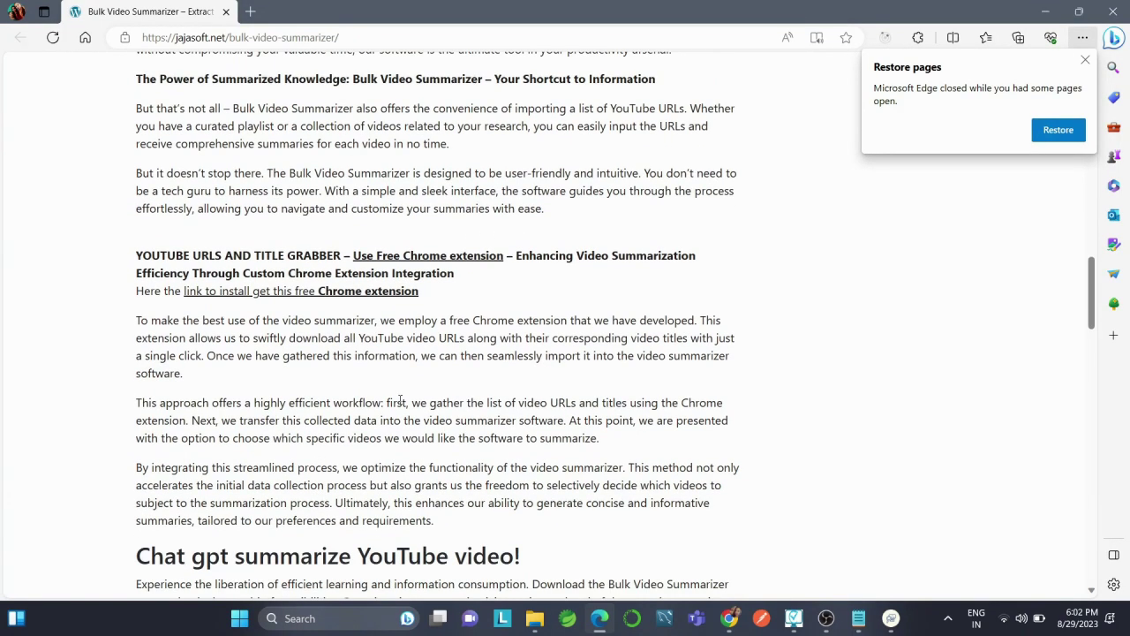
pyautogui.scroll(-7, 415, 371)
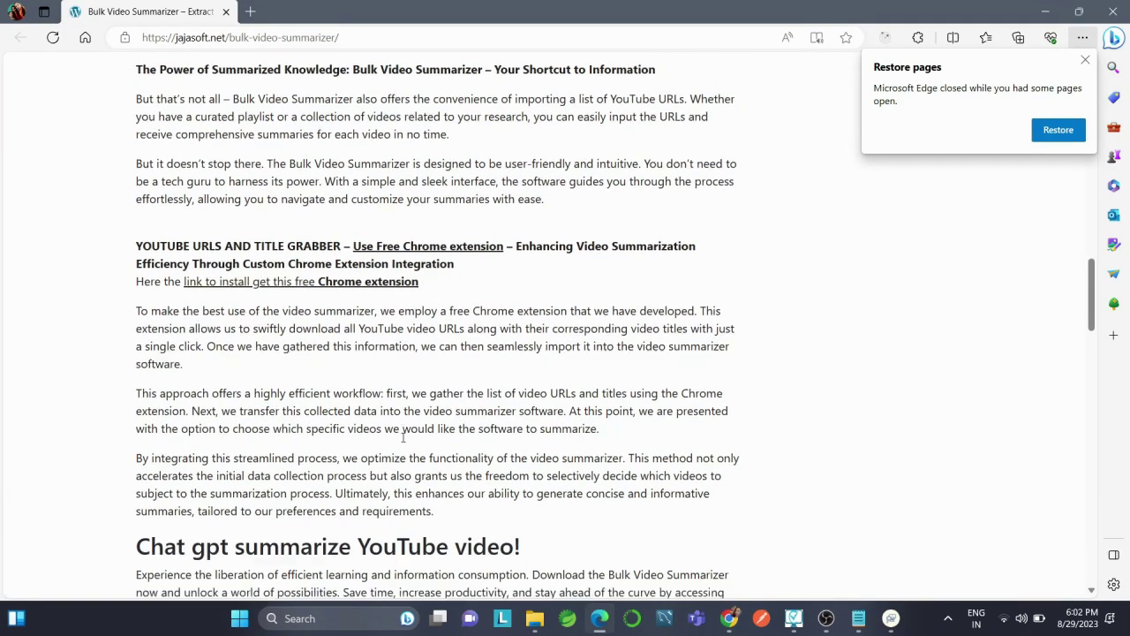
pyautogui.scroll(-10, 403, 439)
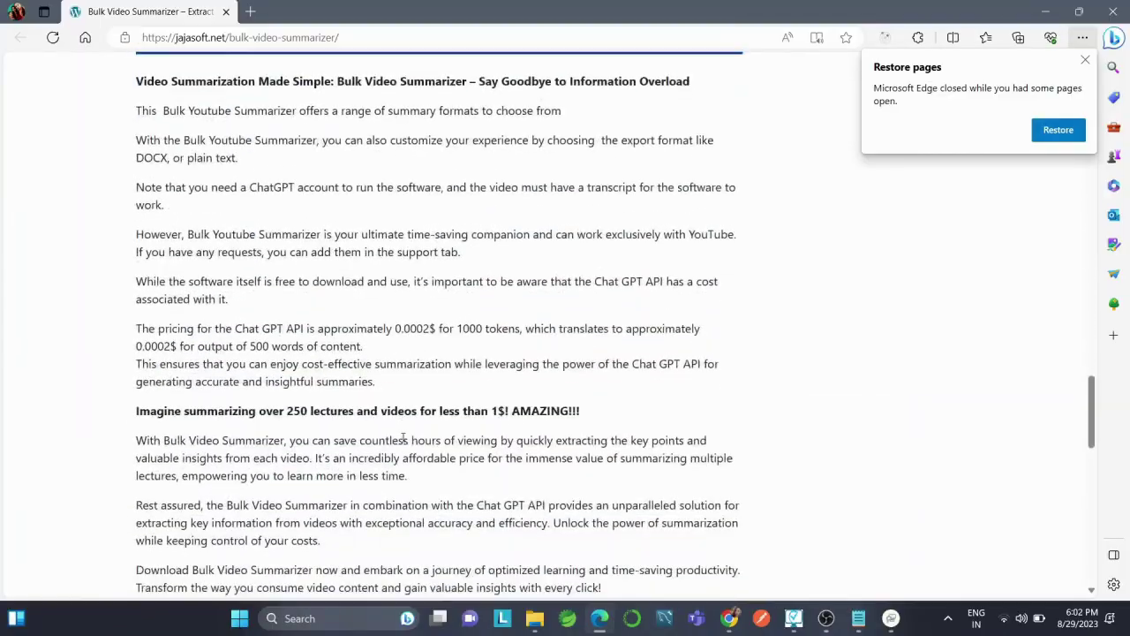
pyautogui.scroll(15, 402, 437)
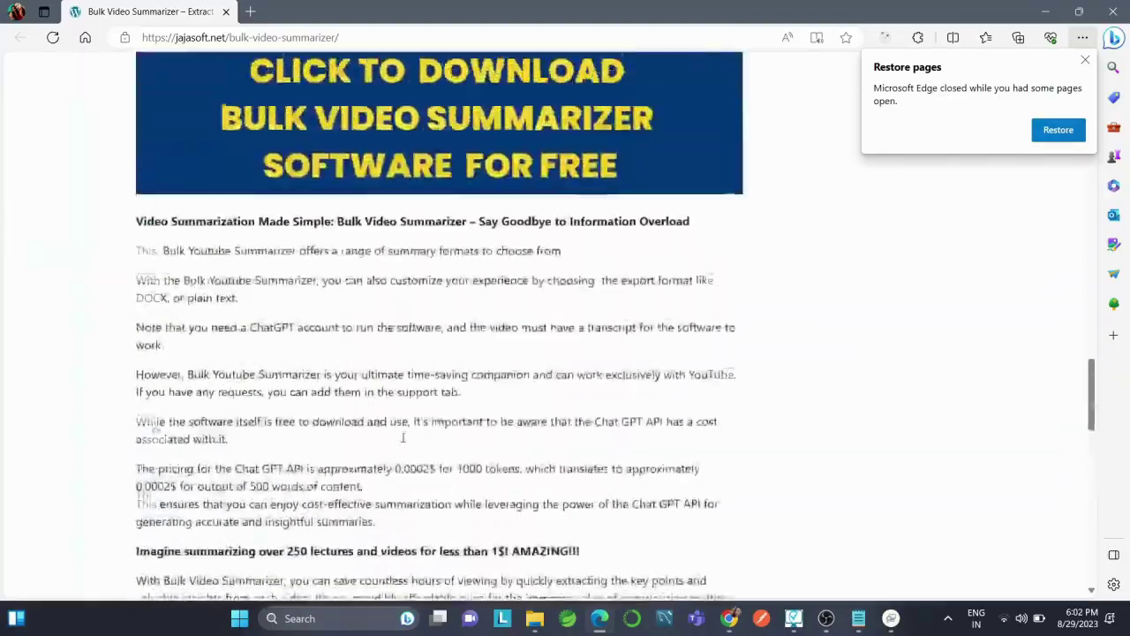
pyautogui.scroll(12, 402, 437)
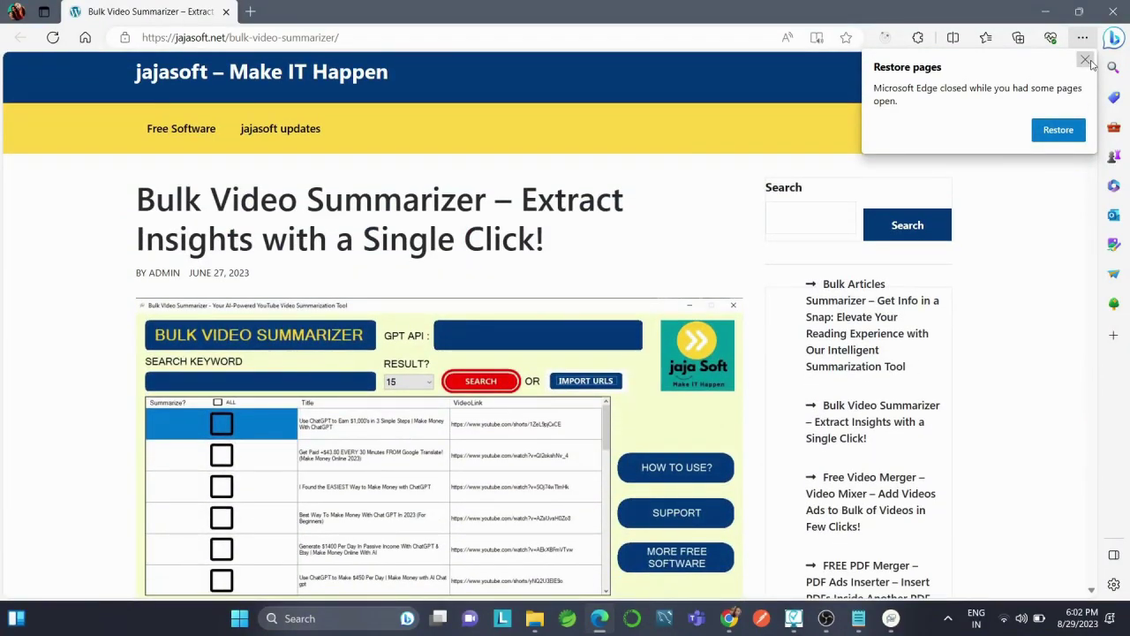
# - Open the summarizer's HESK support request page and scroll through the ticket form
pyautogui.click(891, 618)
pyautogui.click(860, 360)
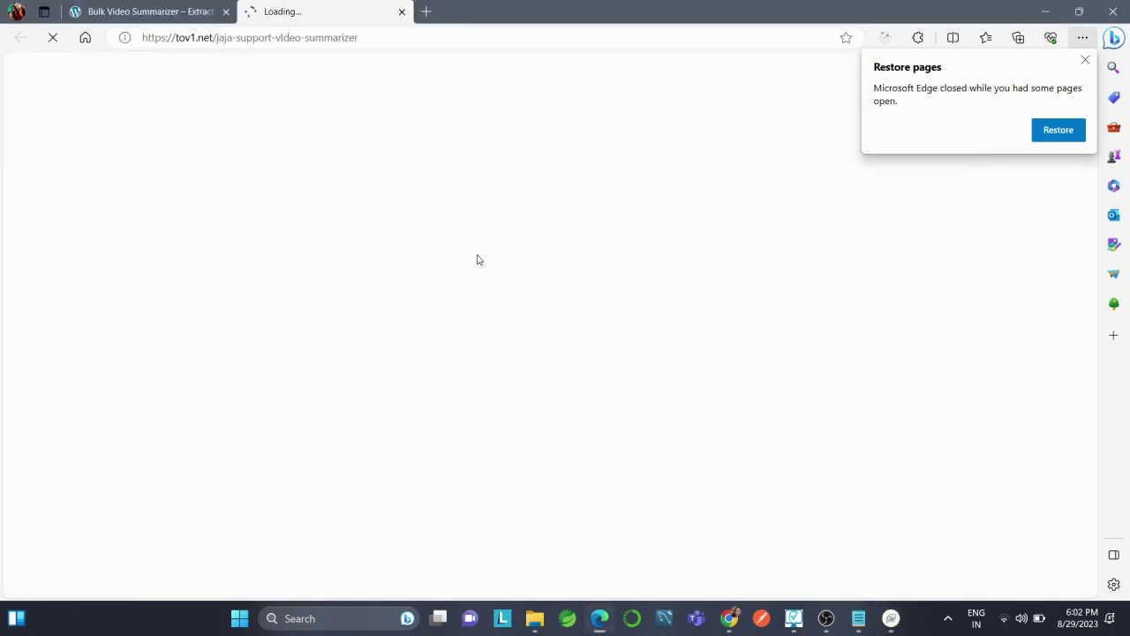
pyautogui.scroll(-3, 369, 400)
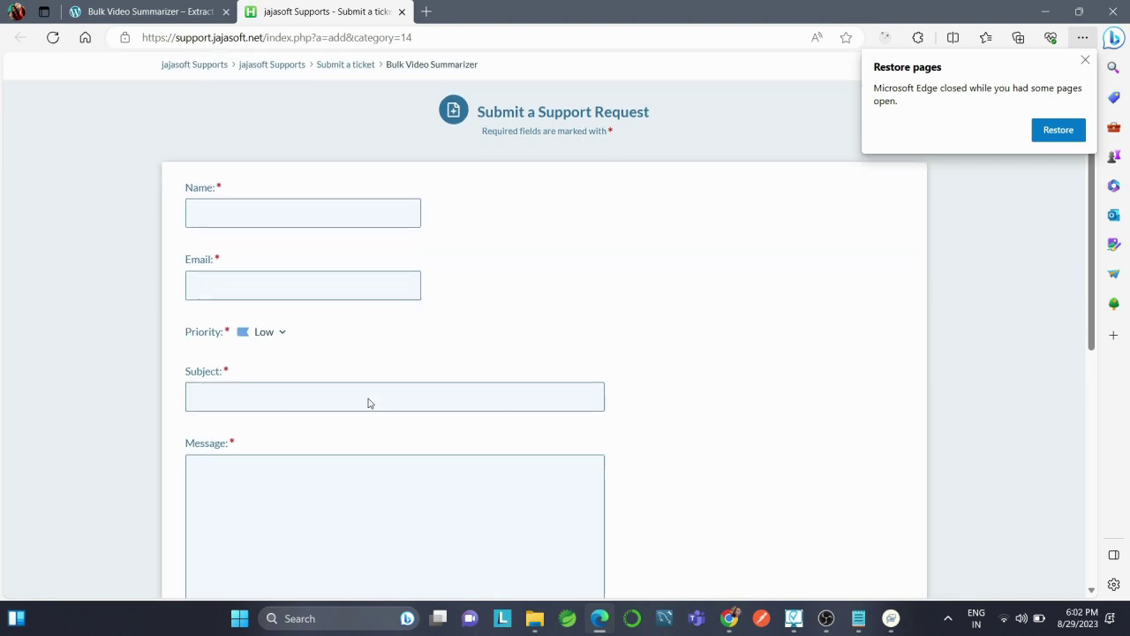
pyautogui.scroll(-3, 369, 402)
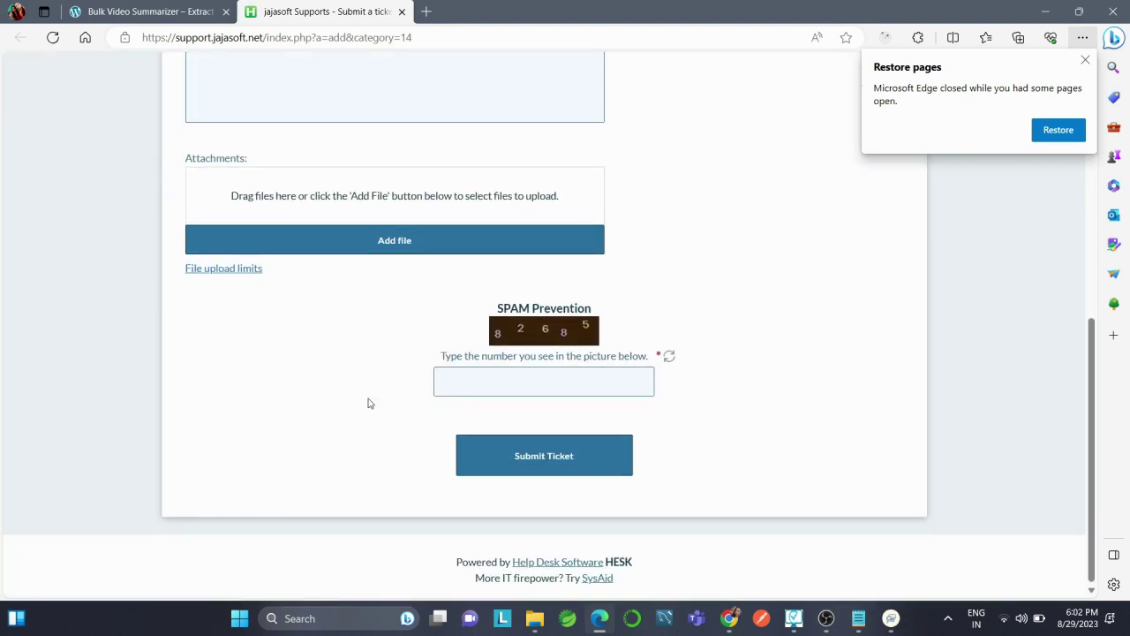
pyautogui.scroll(6, 370, 403)
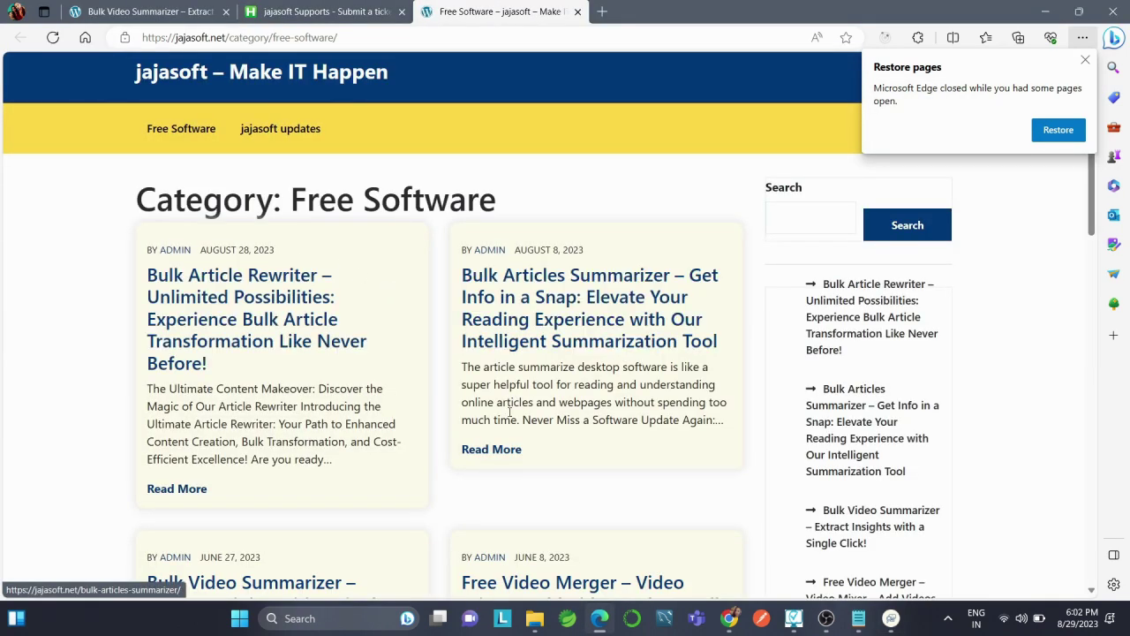
# - Scroll through the Free Software post list and close the 'Restore pages' notice
pyautogui.scroll(-1, 480, 463)
pyautogui.scroll(-2, 479, 464)
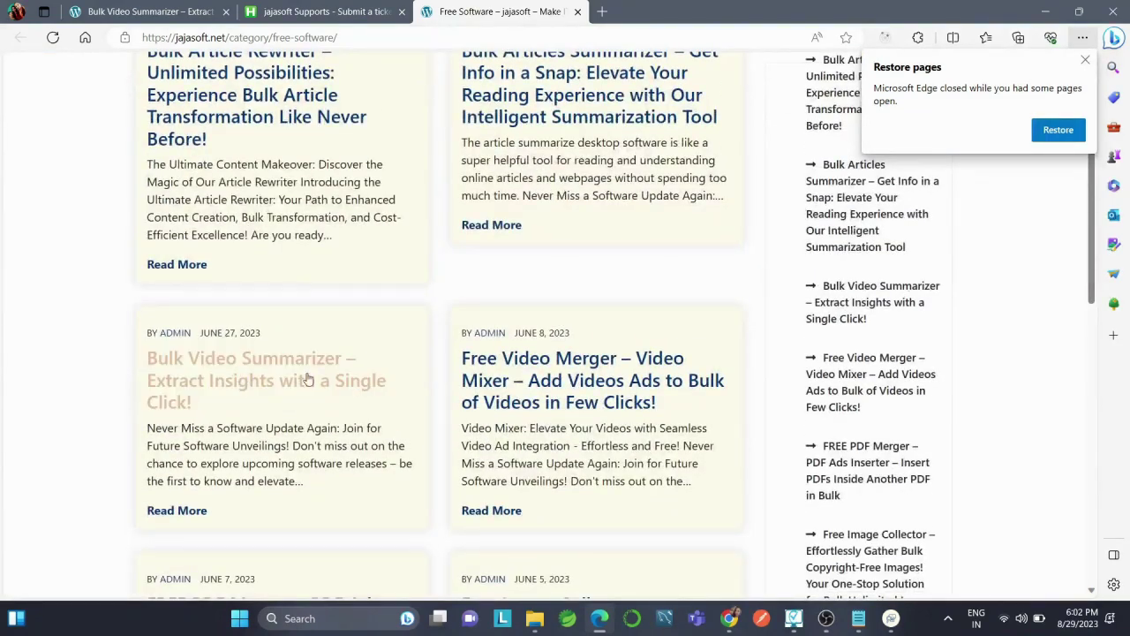
pyautogui.scroll(-3, 555, 517)
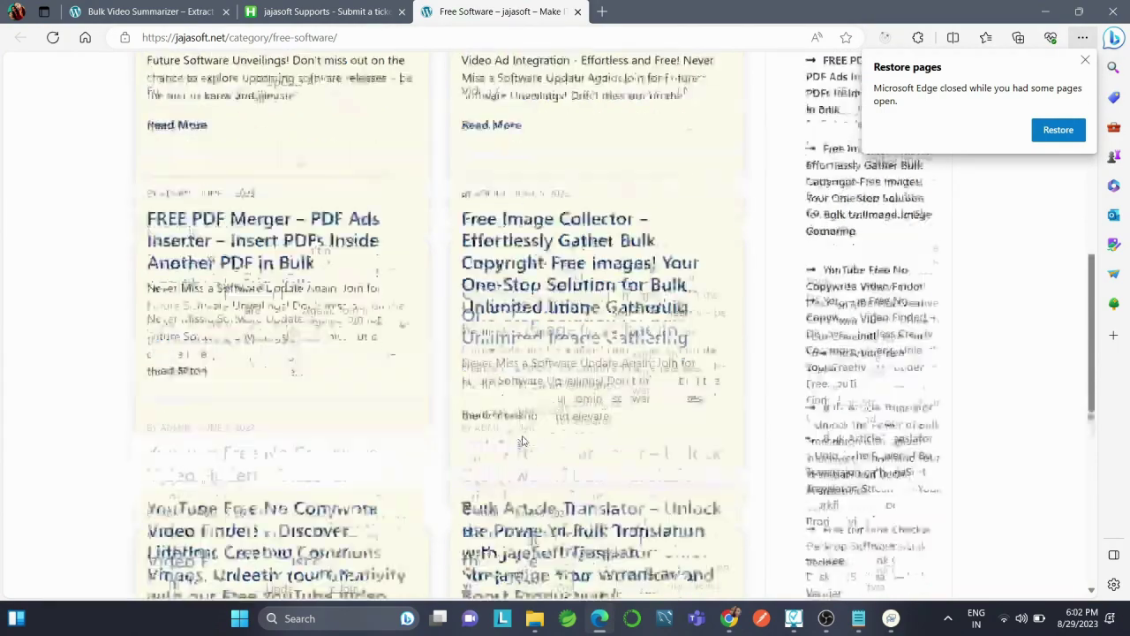
pyautogui.scroll(-3, 521, 441)
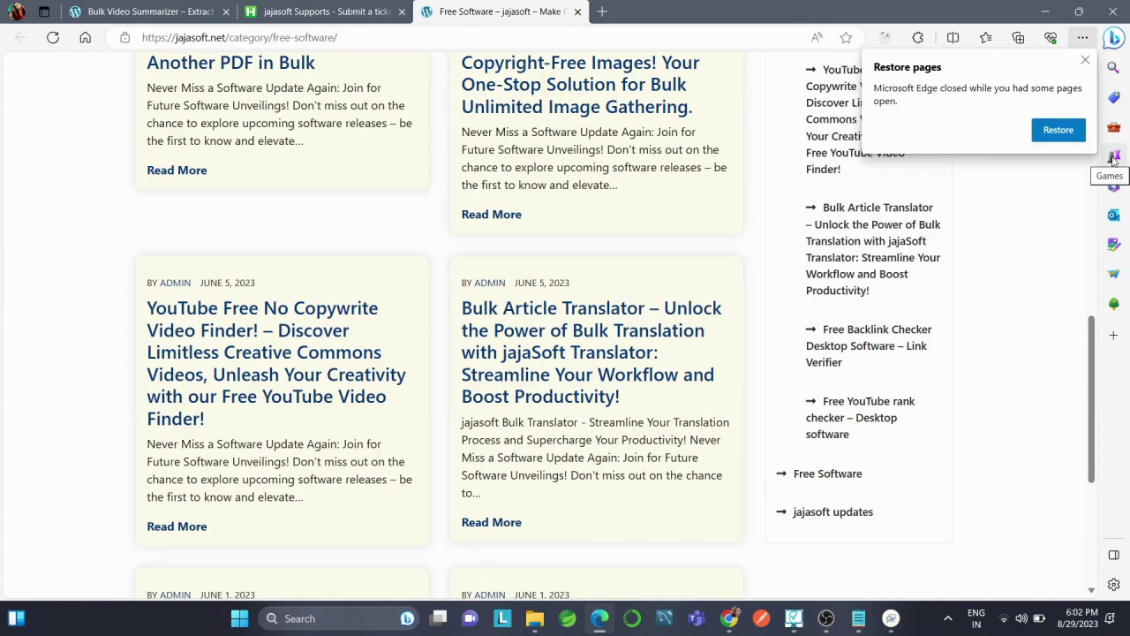
pyautogui.click(1086, 61)
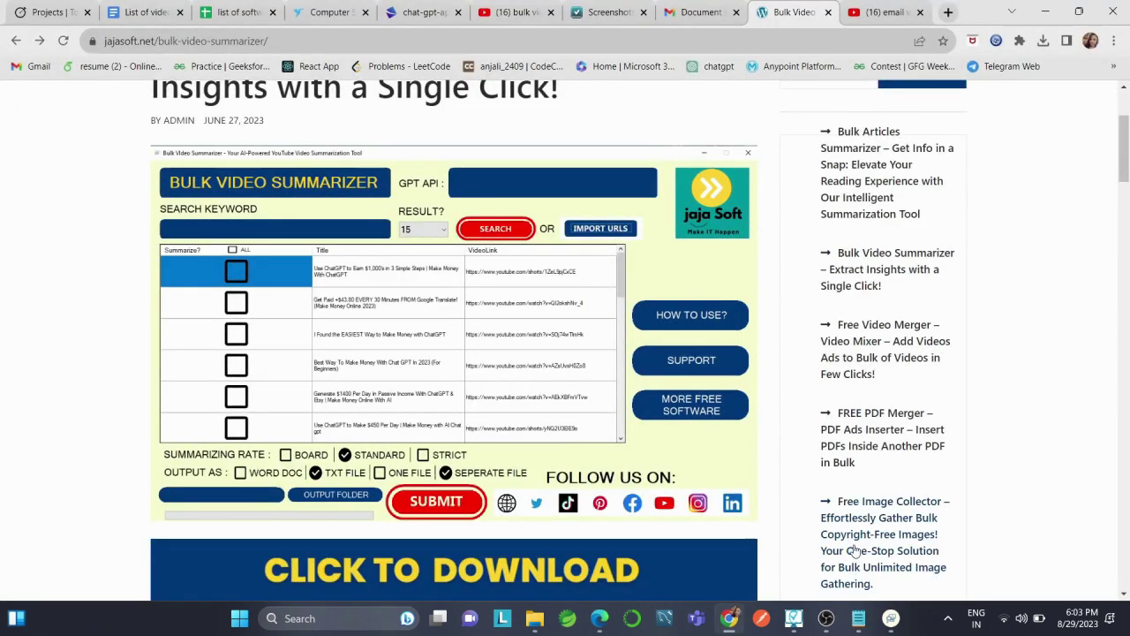
# - Bring the jajasoft app window forward from the taskbar, showing Chat GPT - Article Machine
pyautogui.click(890, 622)
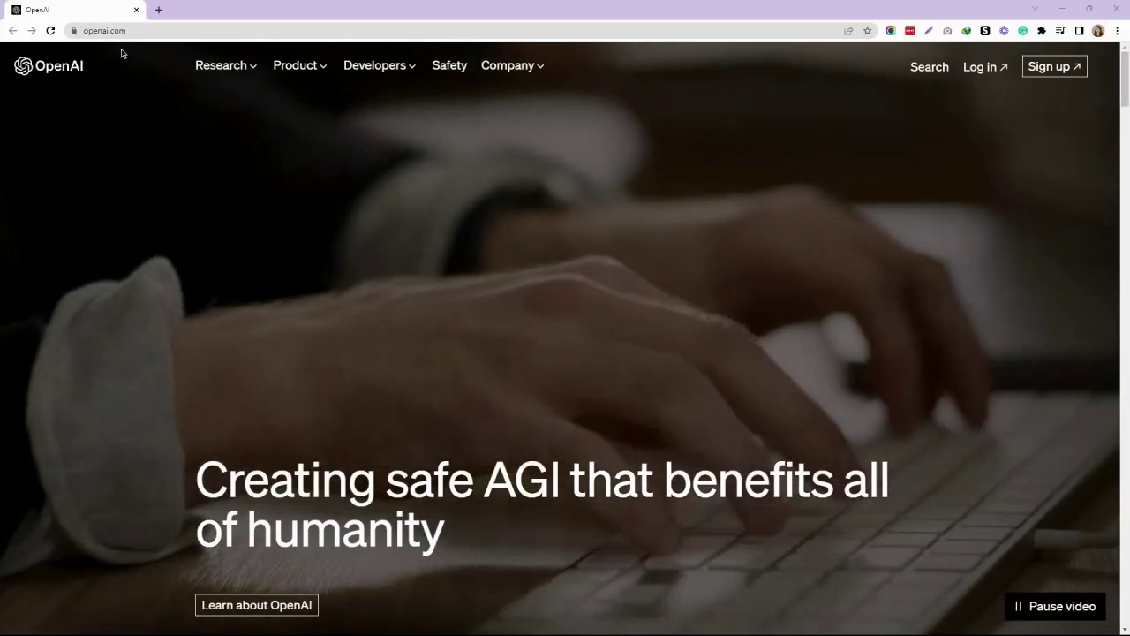
# - Check the openai.com address, then choose Sign up to reach the account creation page
pyautogui.click(128, 30)
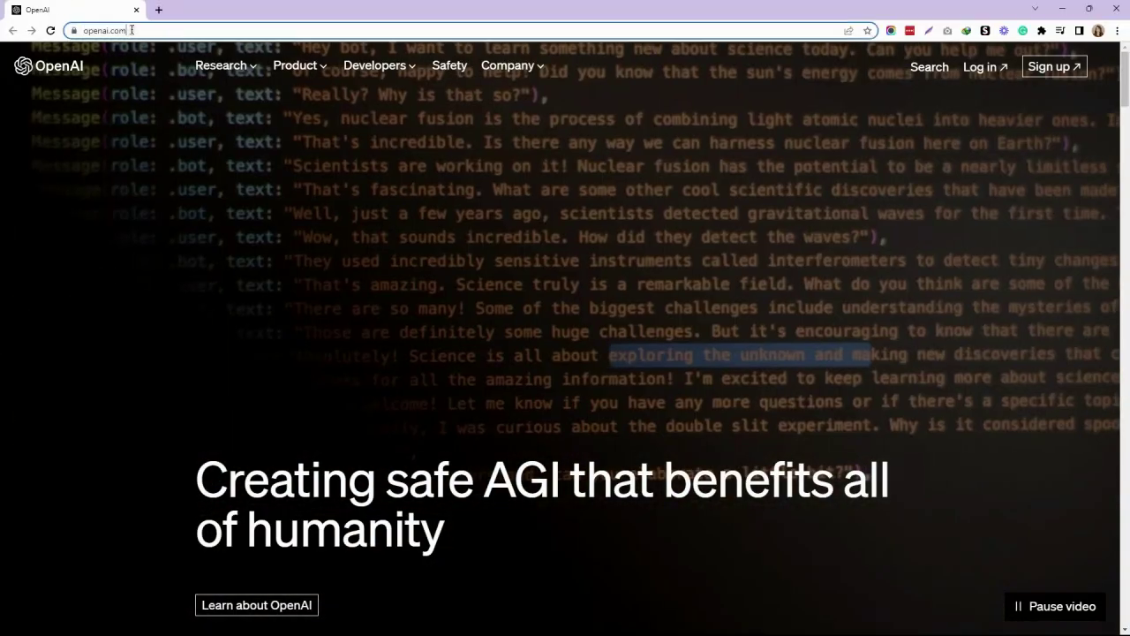
pyautogui.click(132, 30)
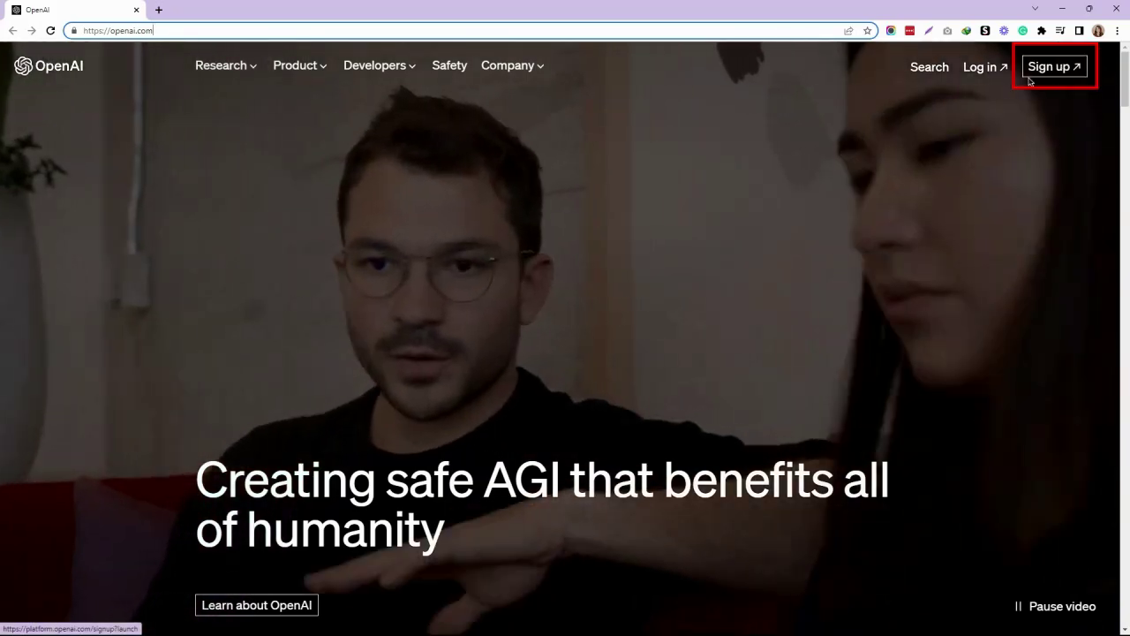
pyautogui.click(1044, 69)
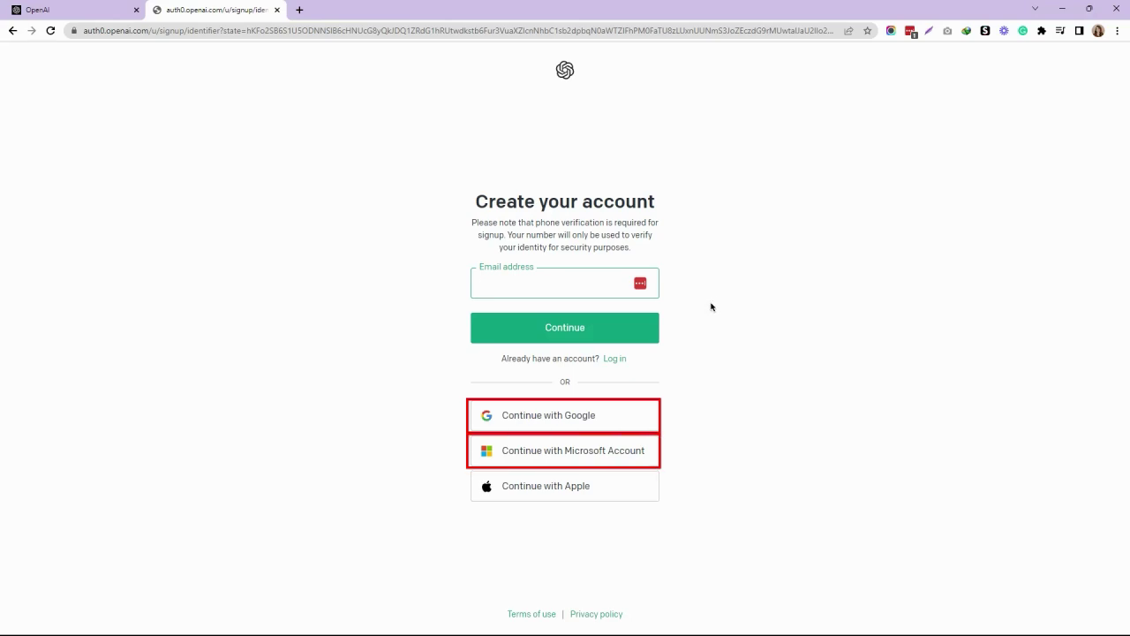
# - Continue with Google, pick the Google account, and enter the API section of the platform
pyautogui.click(651, 418)
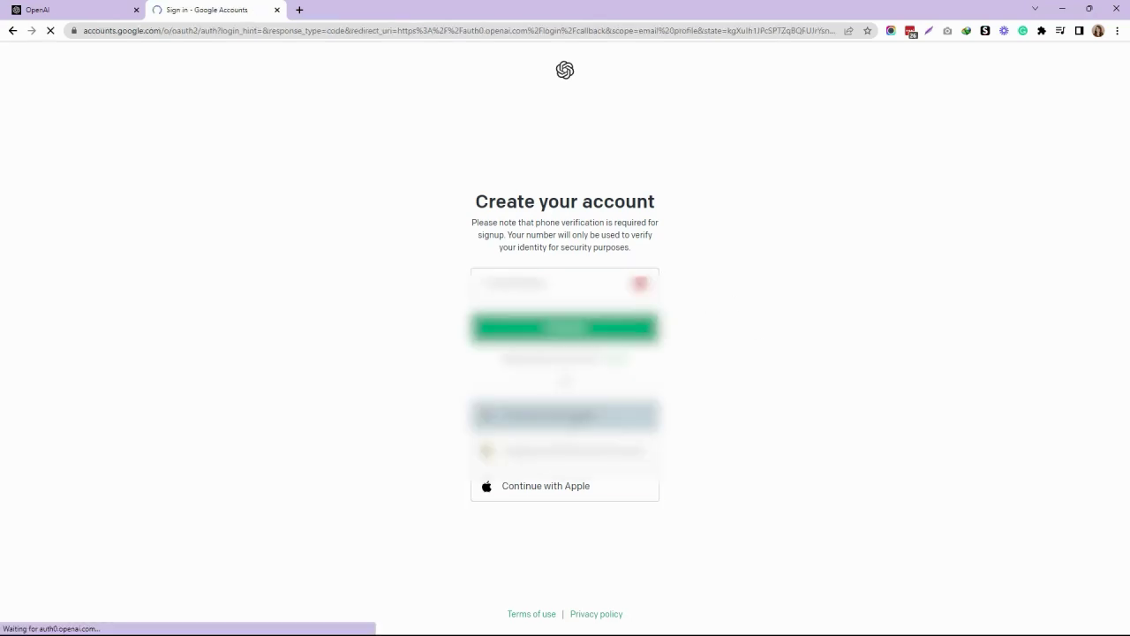
pyautogui.click(530, 262)
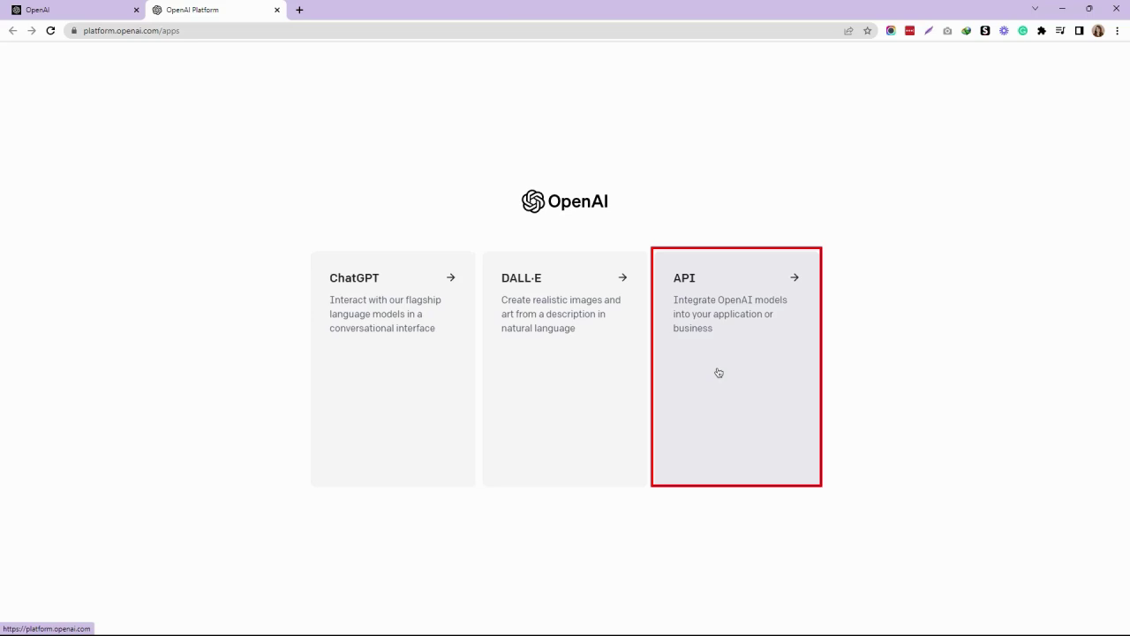
pyautogui.click(719, 373)
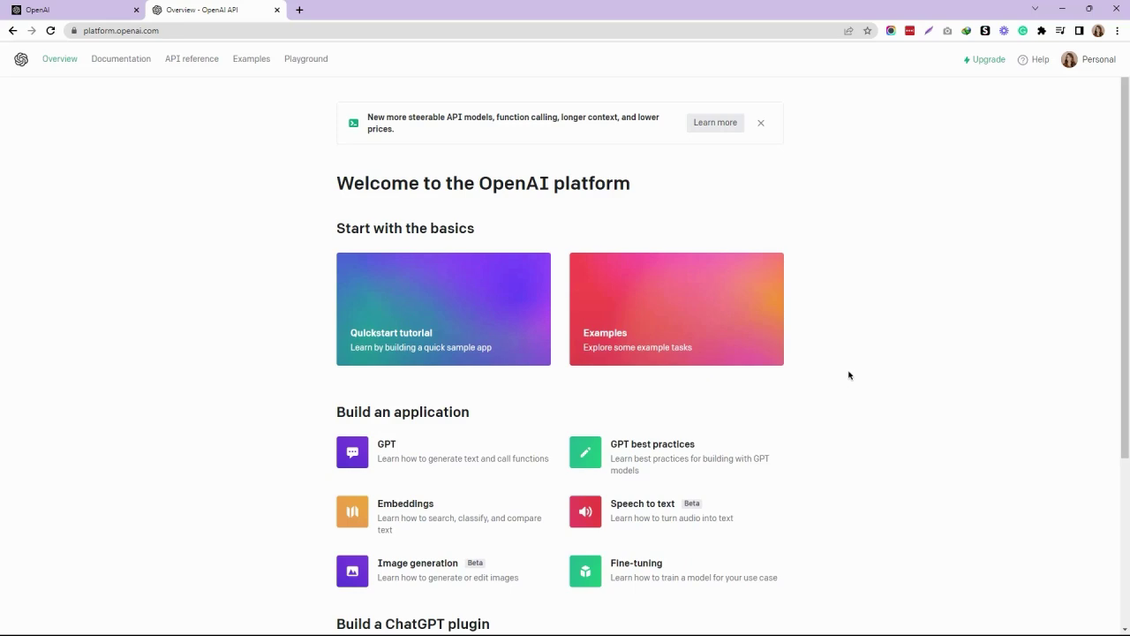
# - Via Personal > View API keys, create a secret key named 'My secret key' and copy it
pyautogui.click(1099, 63)
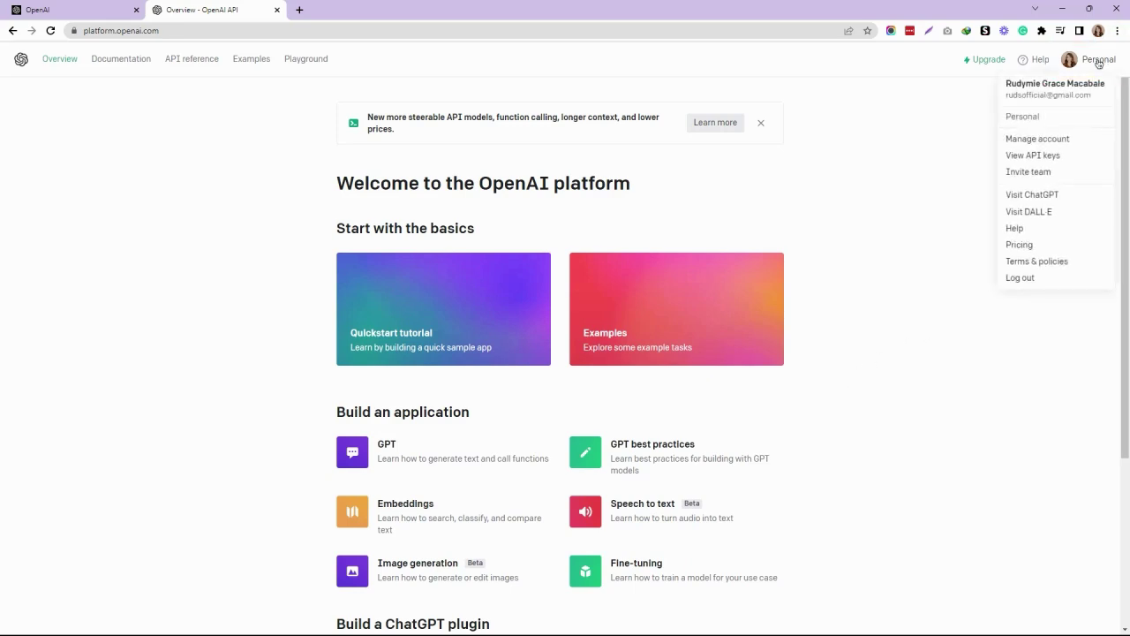
pyautogui.click(1034, 157)
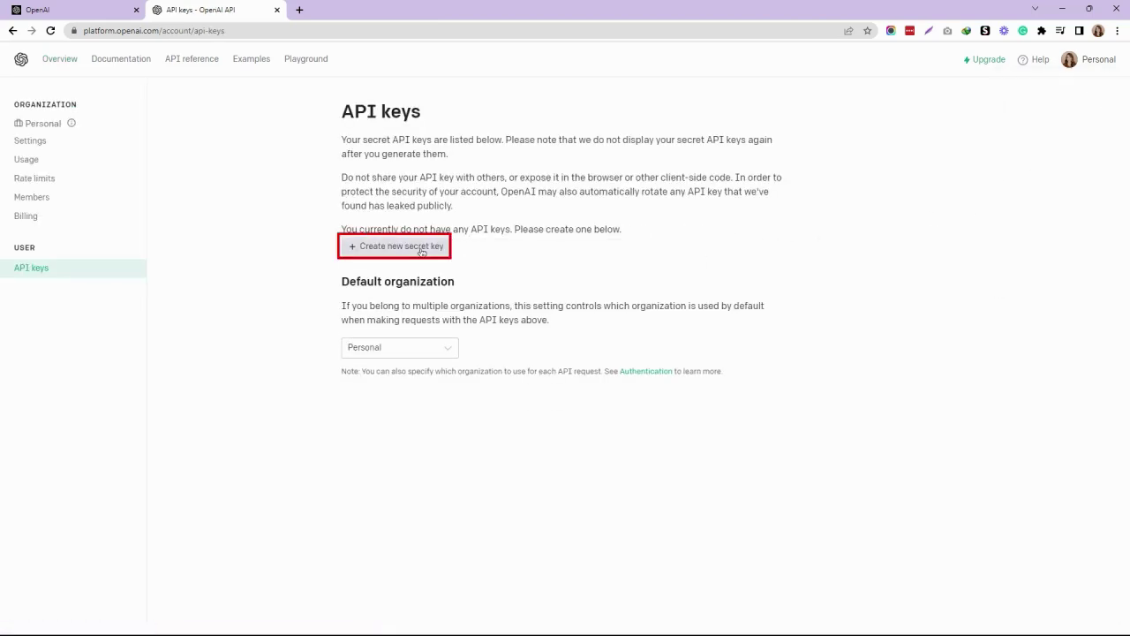
pyautogui.click(421, 249)
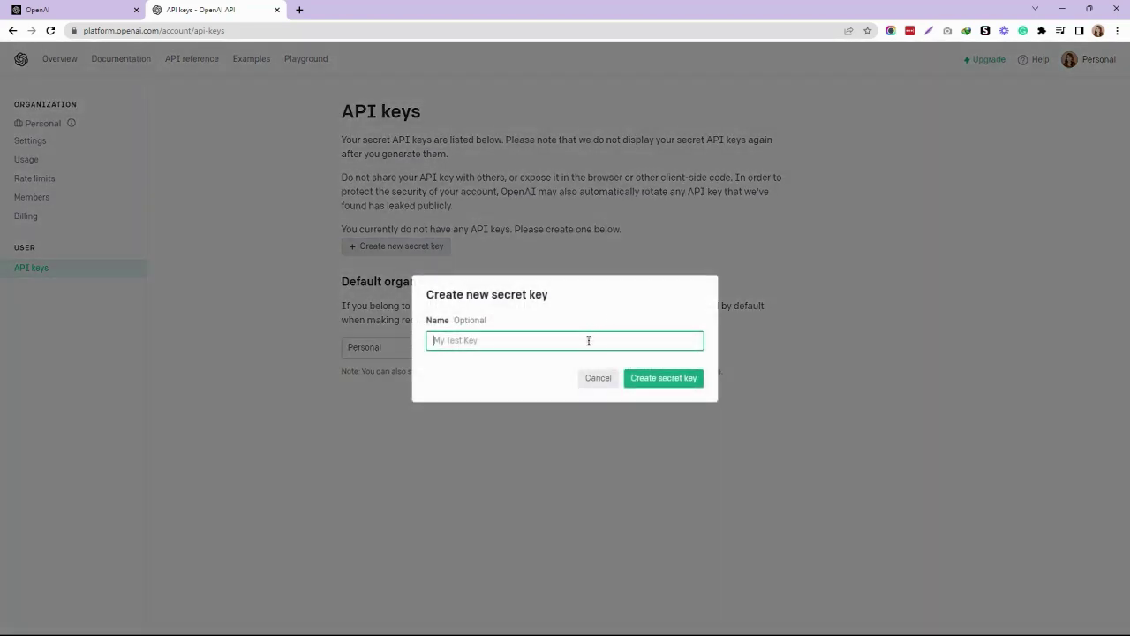
pyautogui.write('My secret')
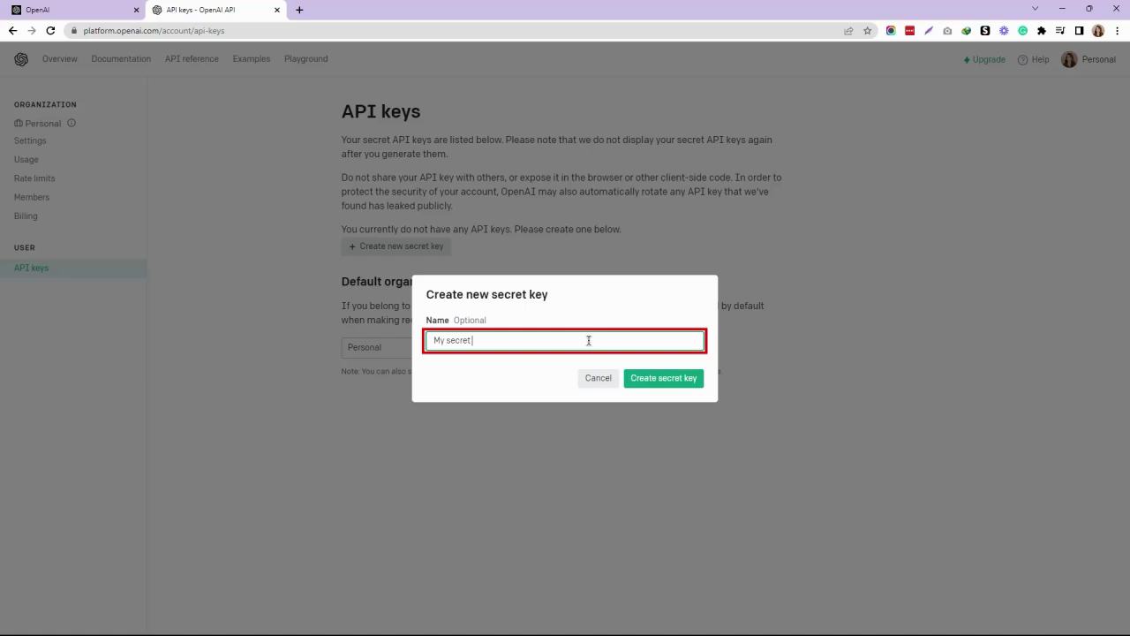
pyautogui.write(' key')
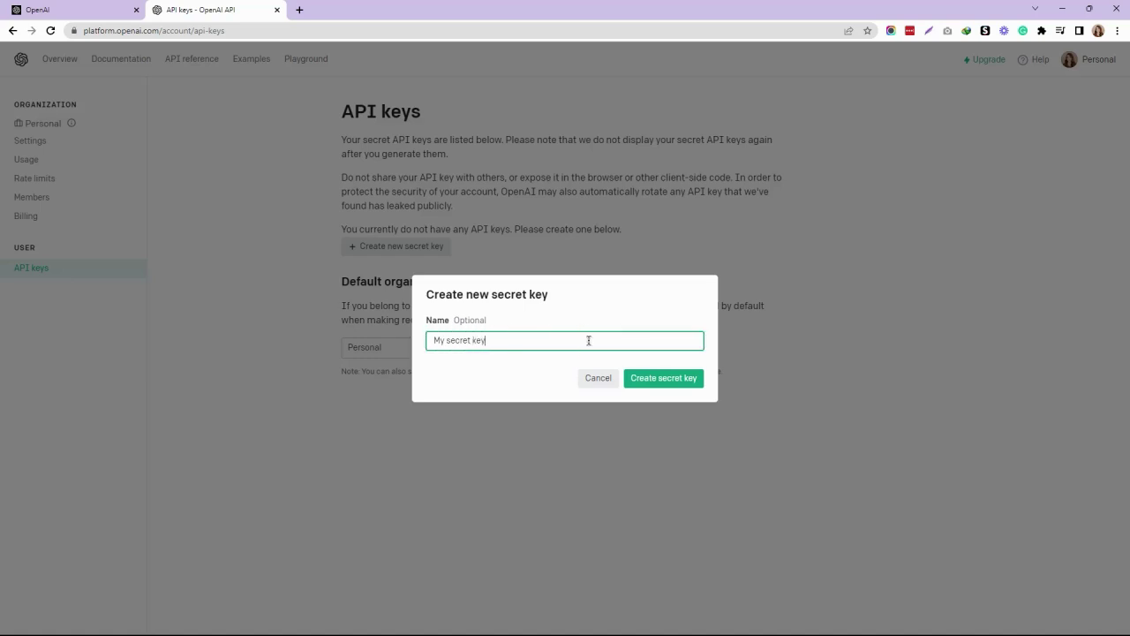
pyautogui.click(650, 378)
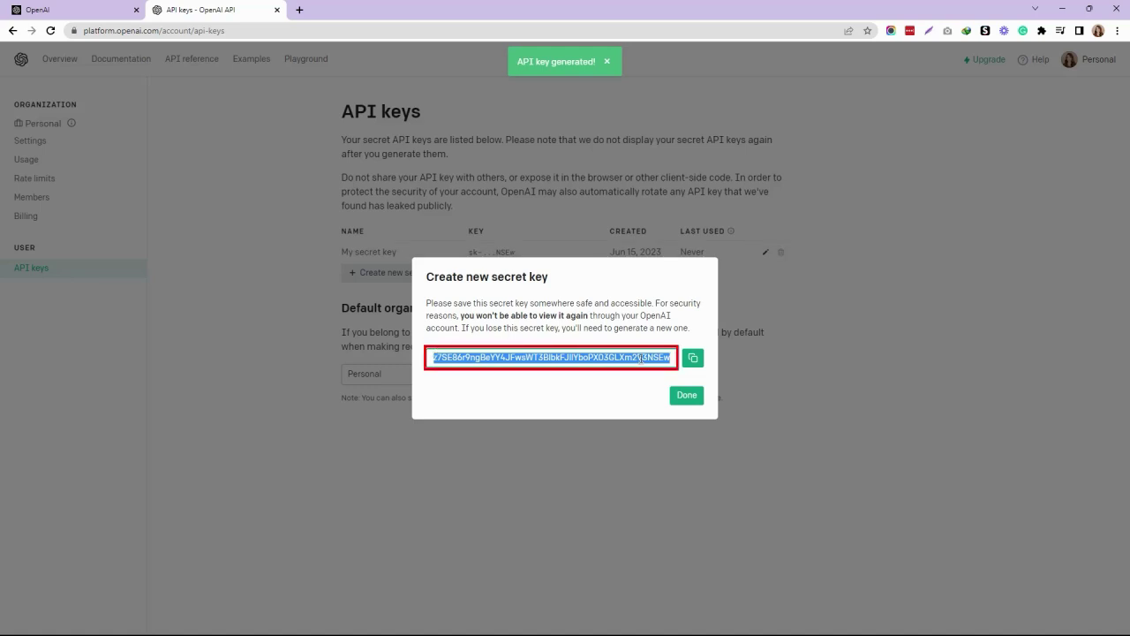
pyautogui.click(693, 358)
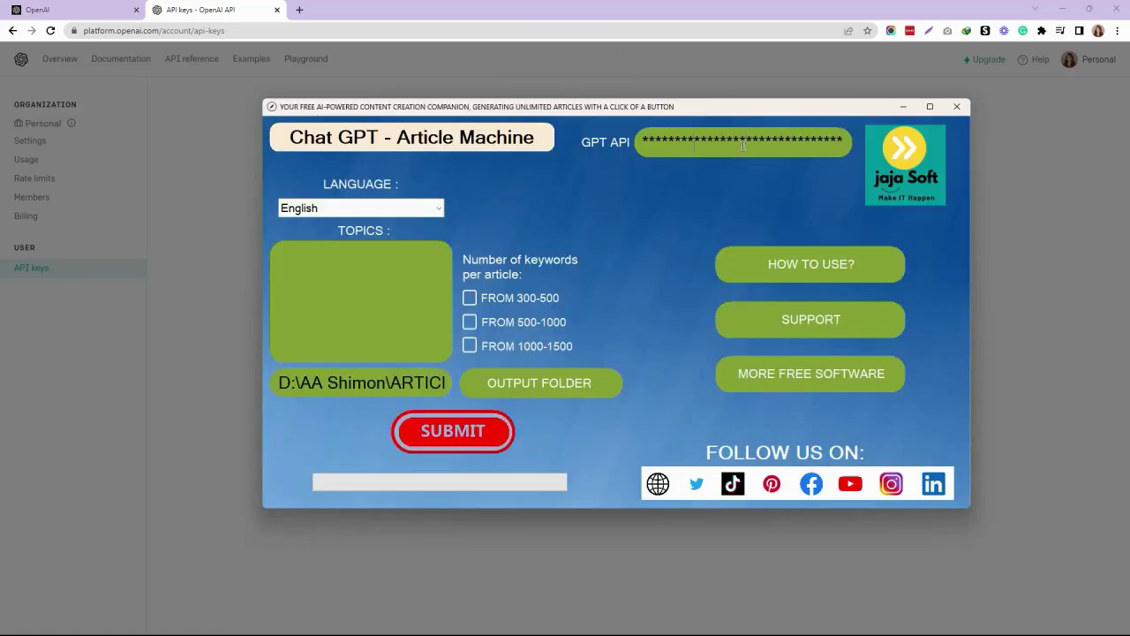
# - Select the existing text in the GPT API box and paste the new key over it
pyautogui.doubleClick(741, 146)
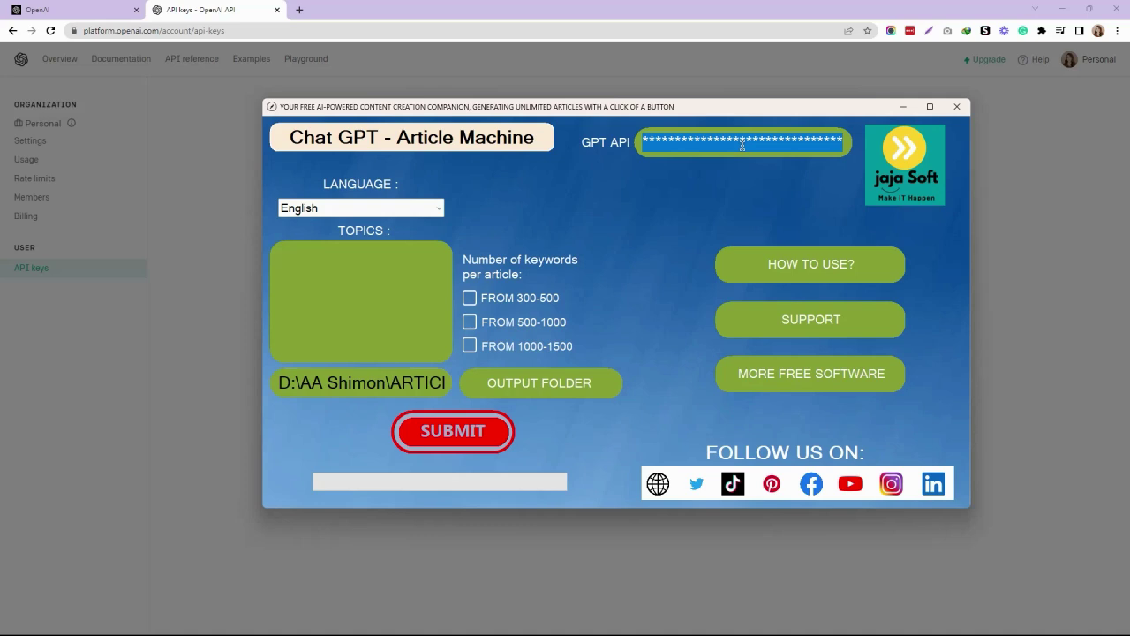
pyautogui.hotkey('ctrl', 'v')
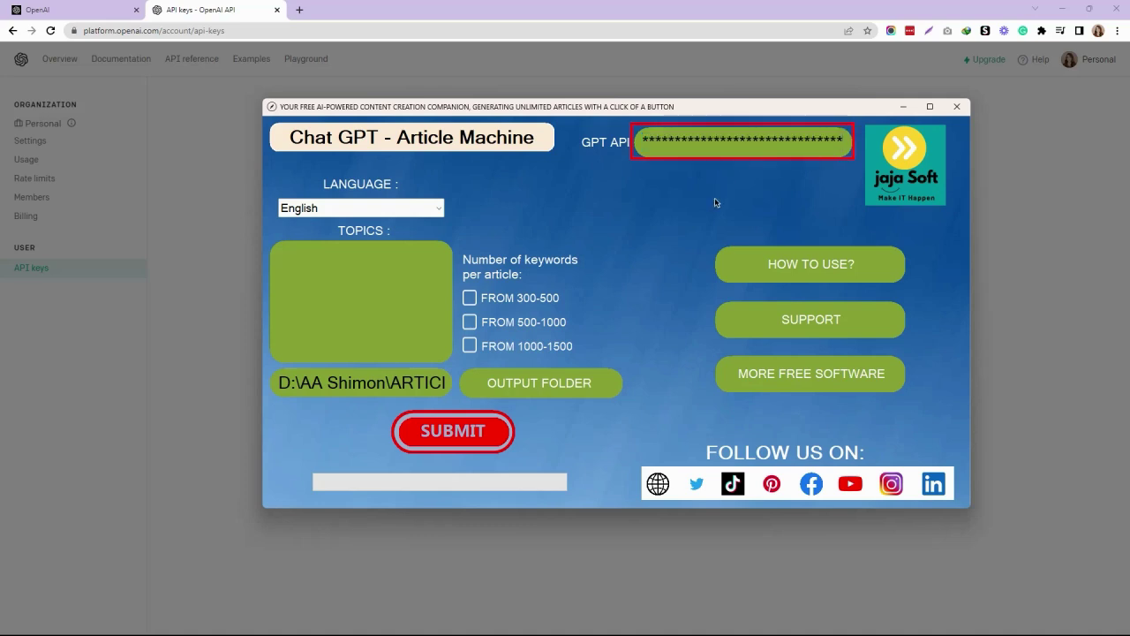